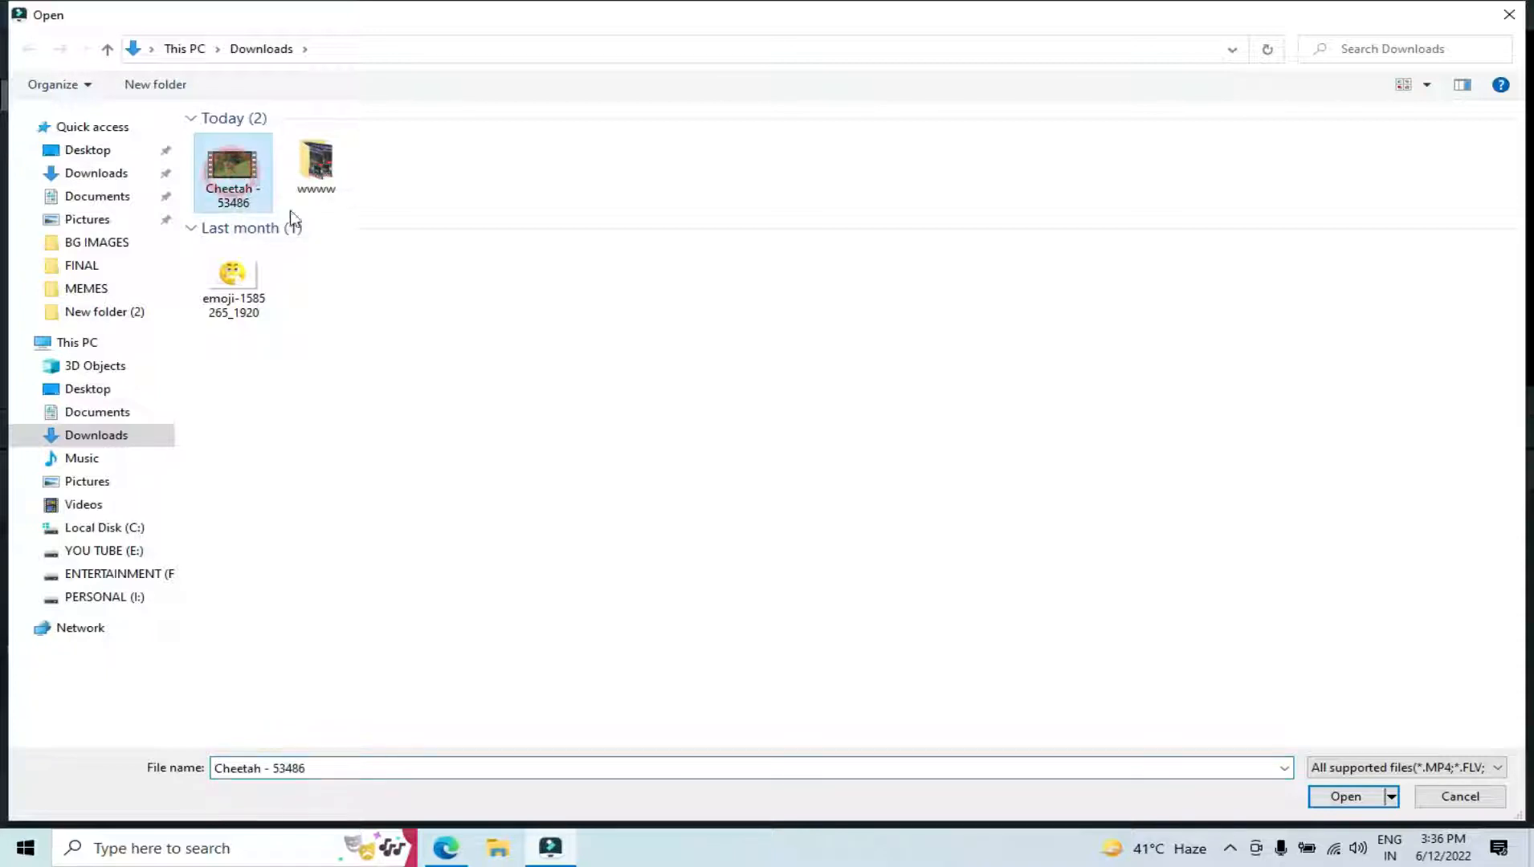
# Import the Cheetah - 53486 video and place it on the first video track, keeping the 1920 x 1080 25fps project settings
pyautogui.click(1338, 798)
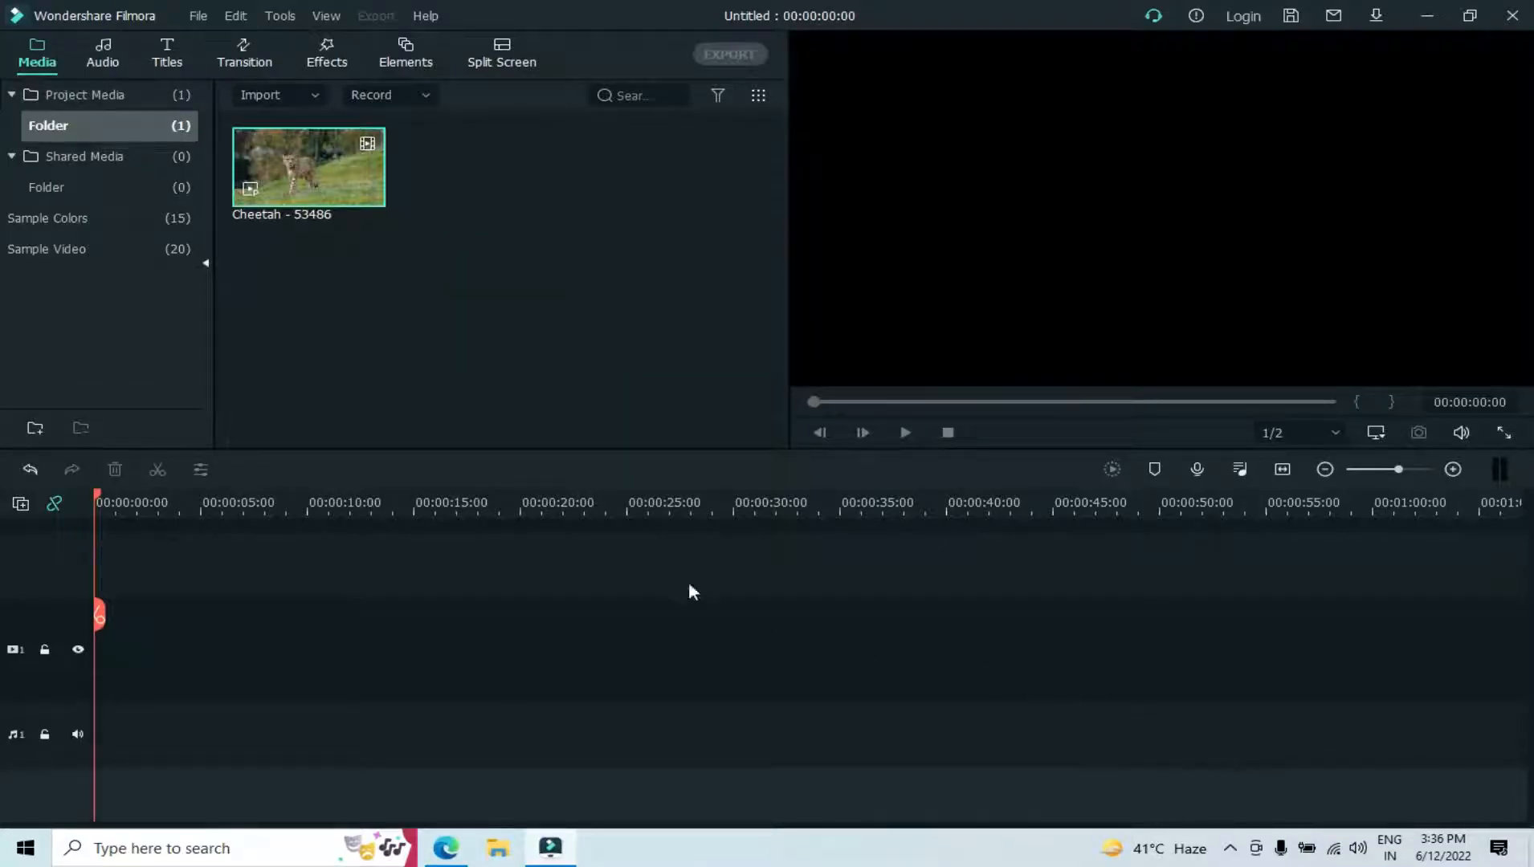
pyautogui.click(366, 191)
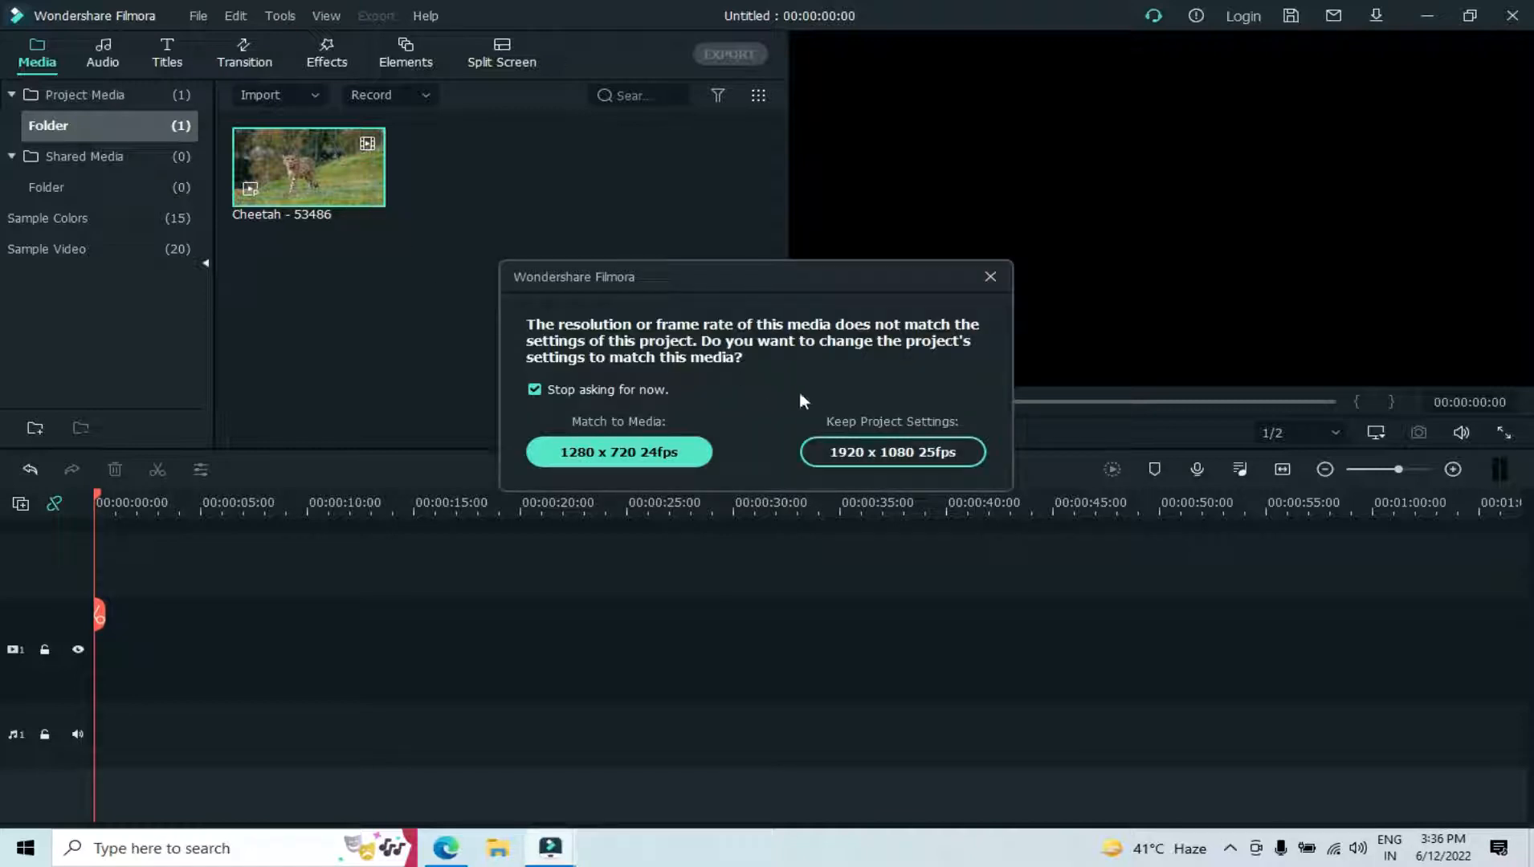
pyautogui.click(910, 452)
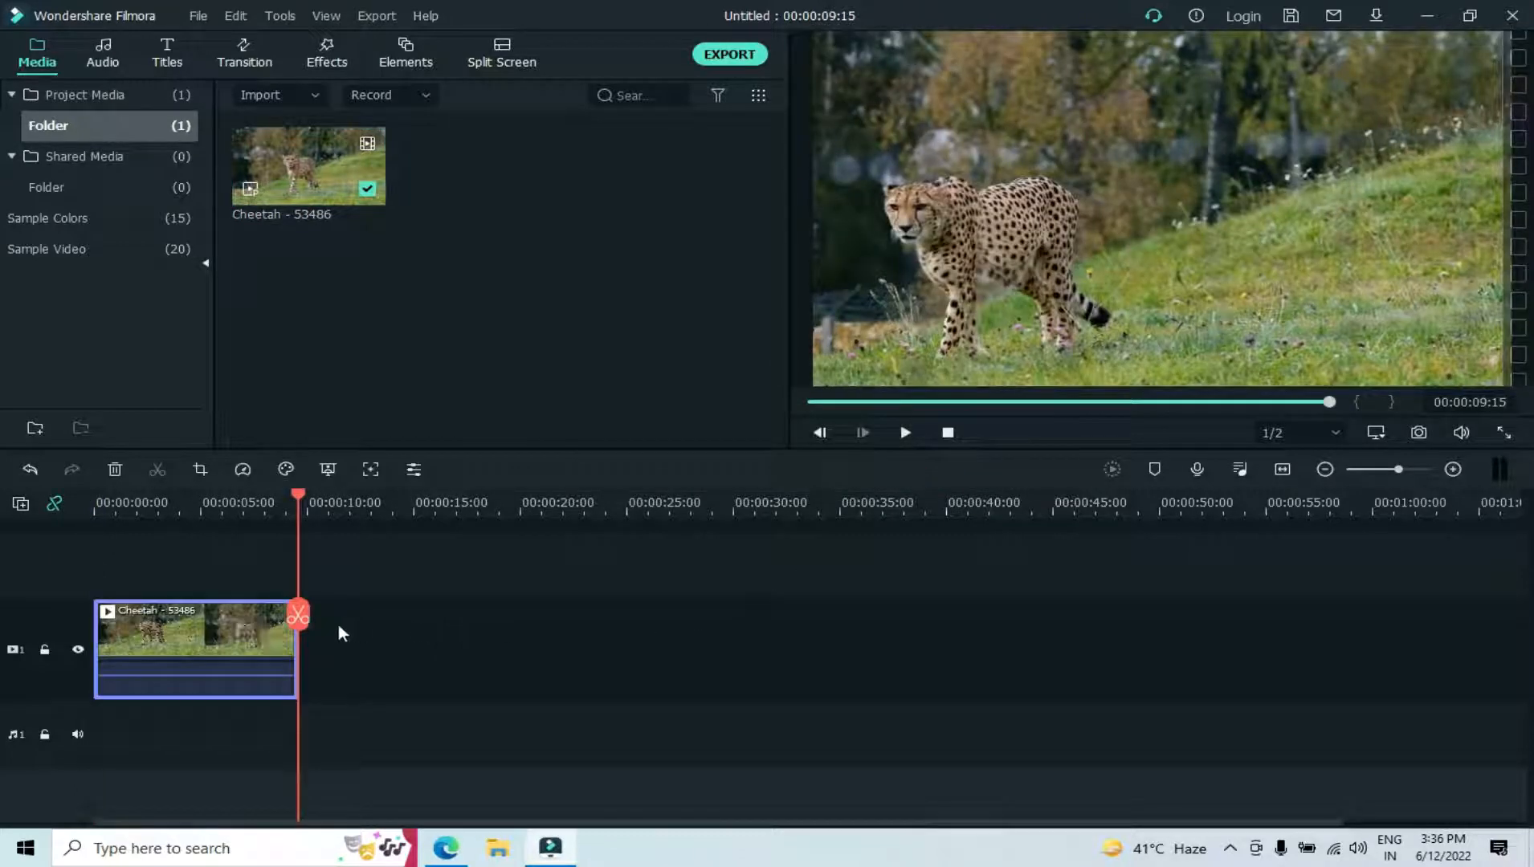
# Play the cheetah clip from the beginning to review it and return the playhead to the start
pyautogui.moveTo(304, 629); pyautogui.dragTo(54, 606)
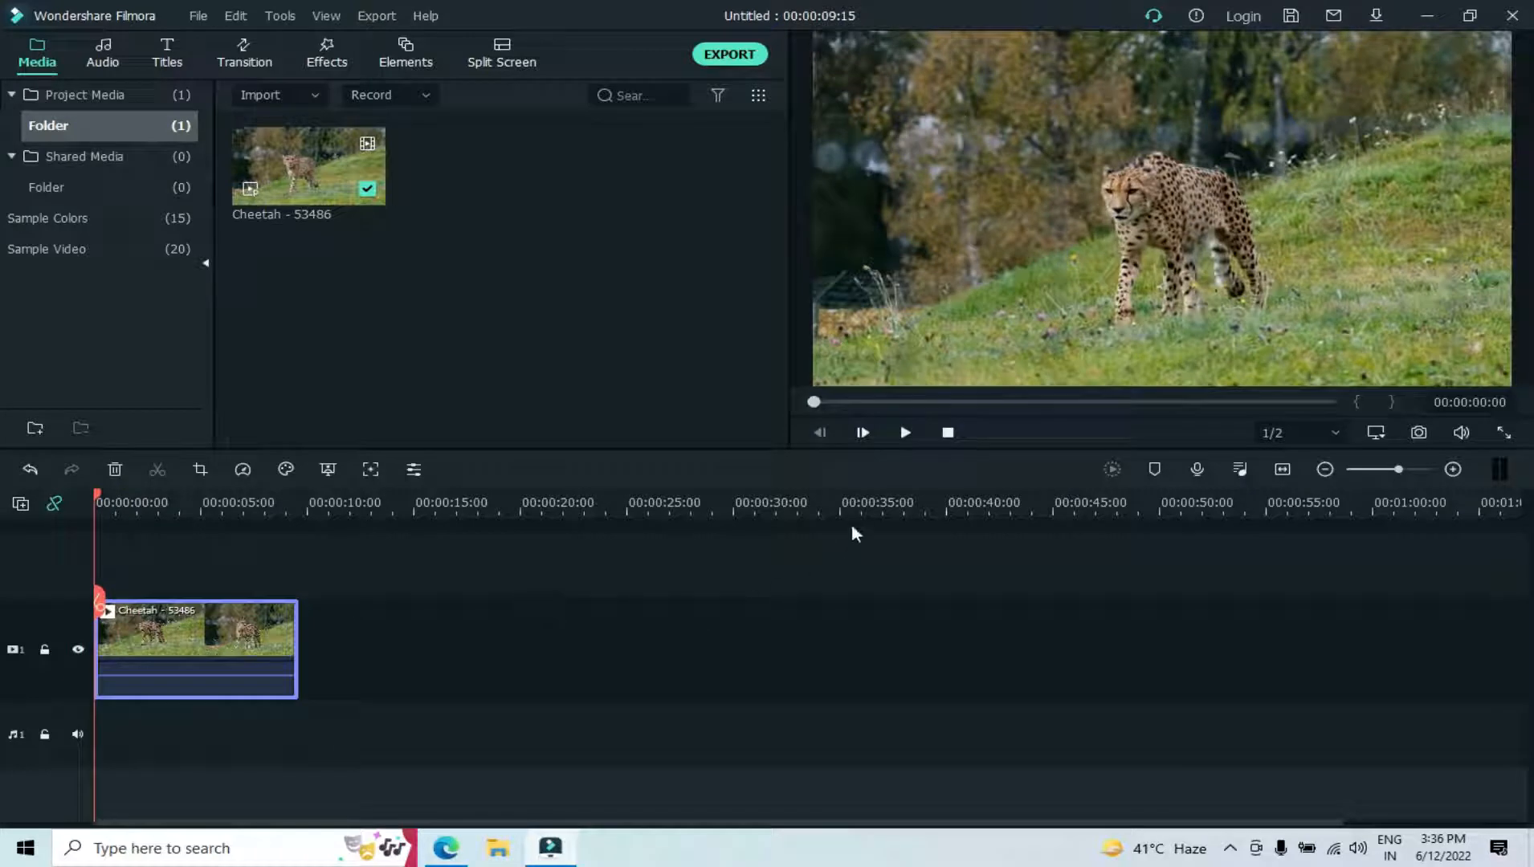
pyautogui.click(905, 433)
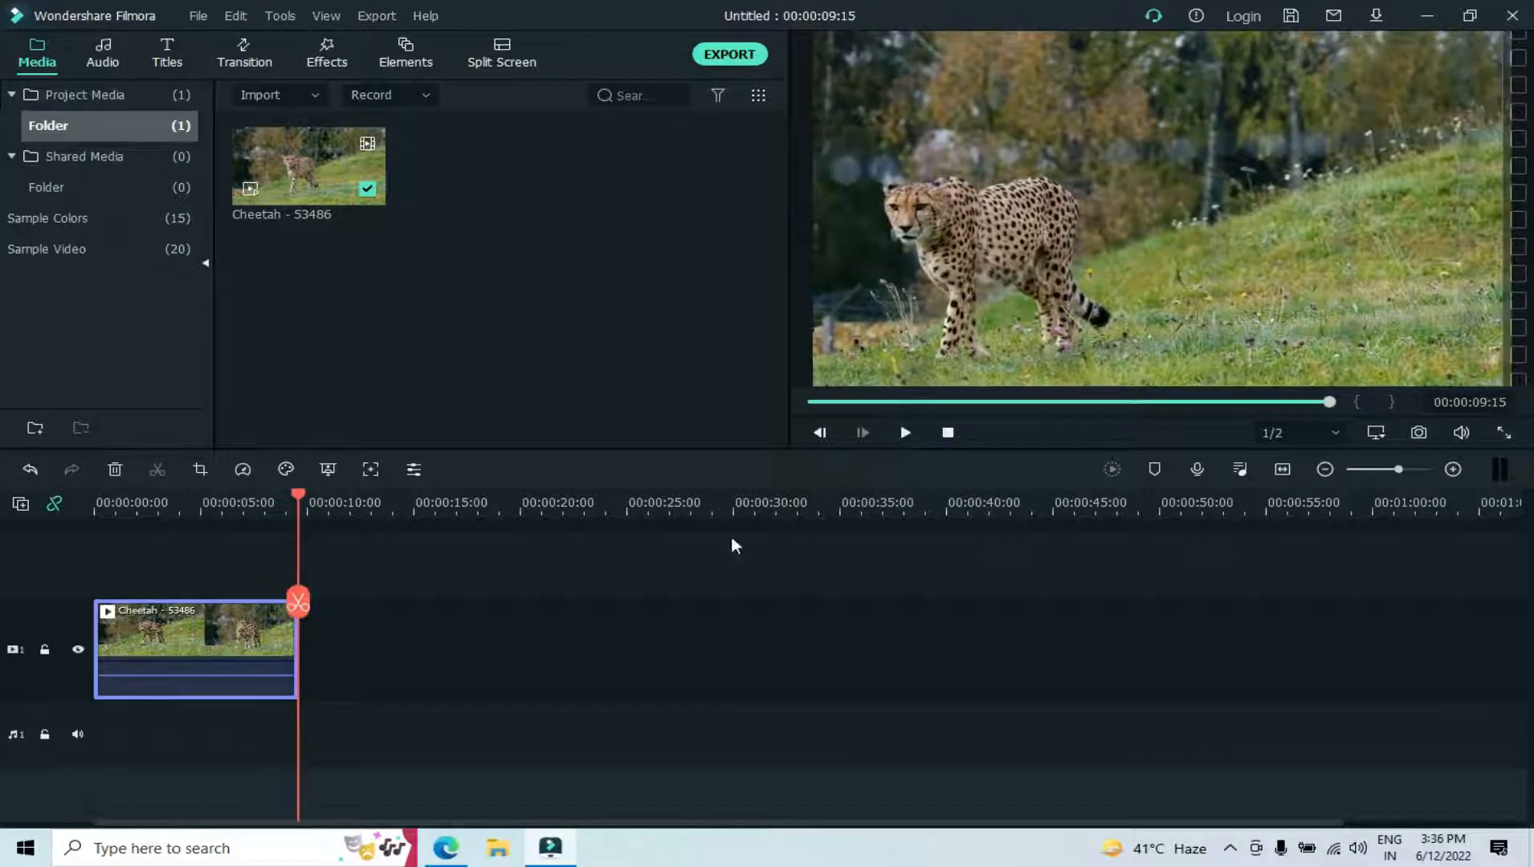
pyautogui.moveTo(297, 610); pyautogui.dragTo(76, 617)
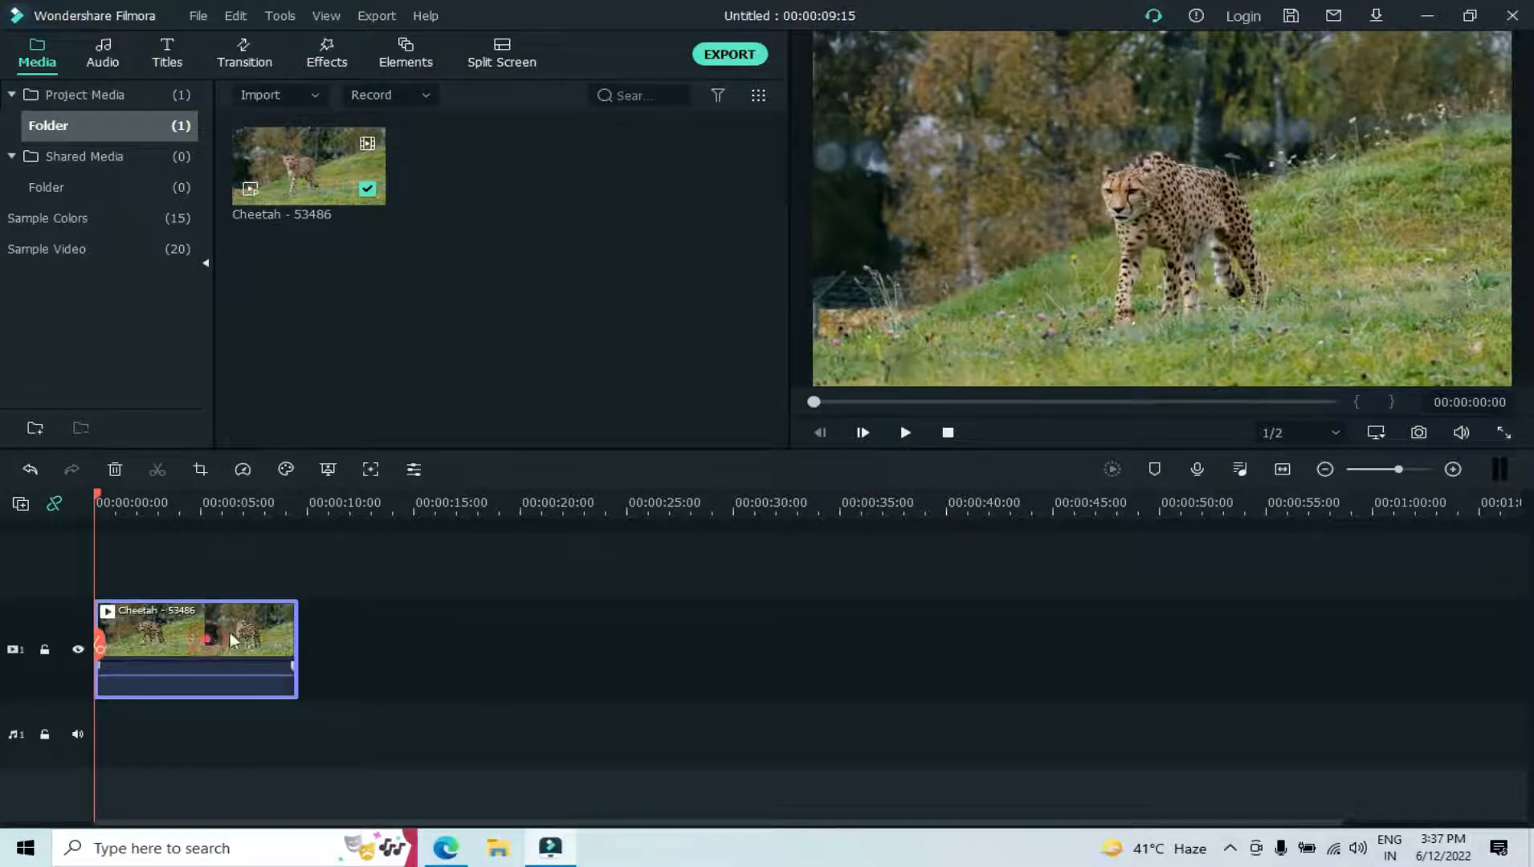
# Enable Motion Tracking on the cheetah clip and track the animal's head with the tracking box fitted closely around its face
pyautogui.click(414, 471)
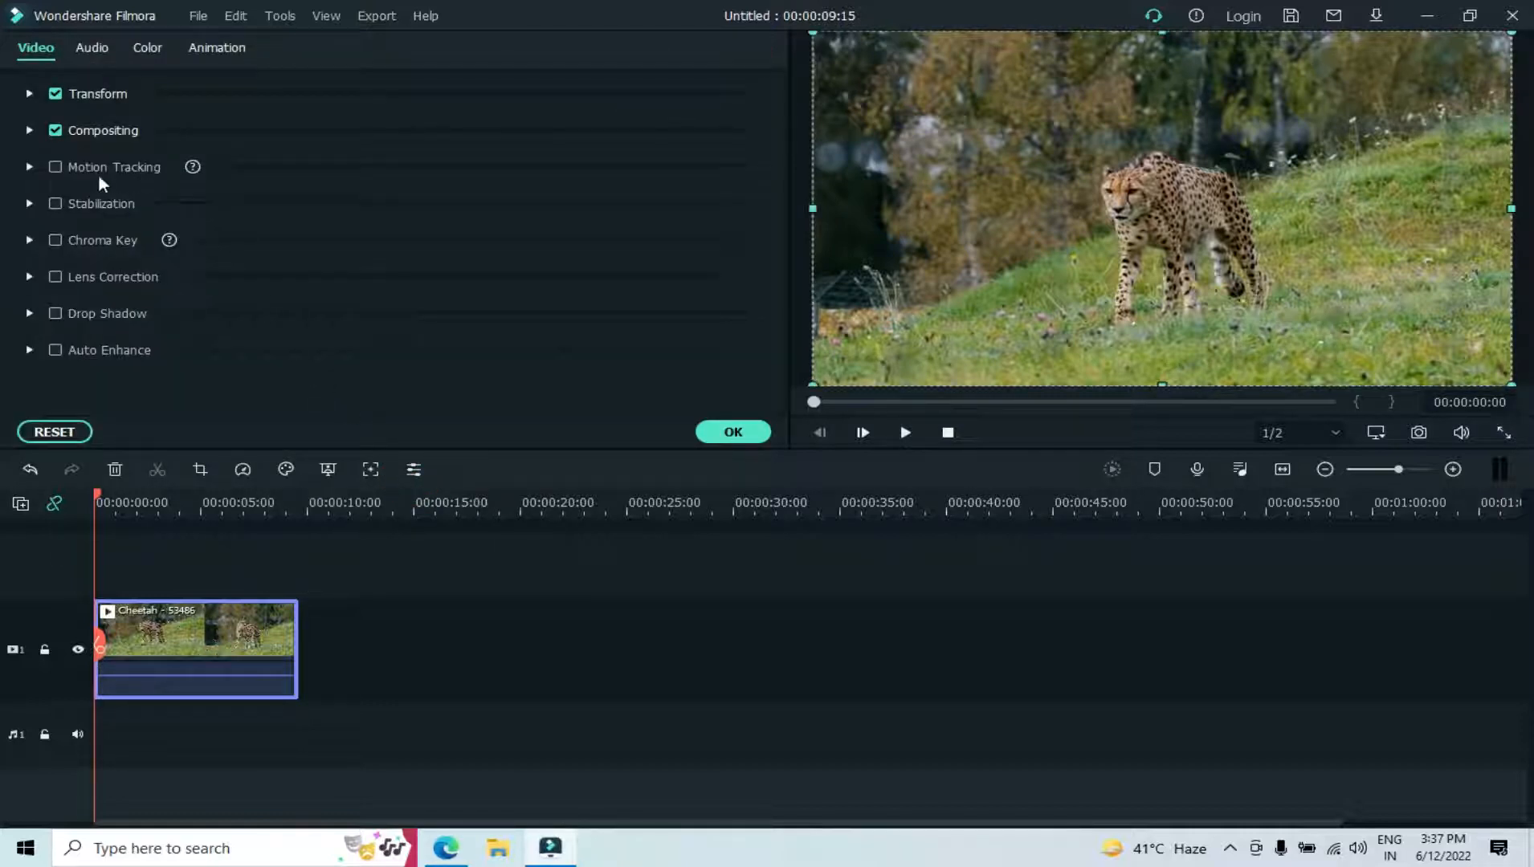
pyautogui.click(56, 168)
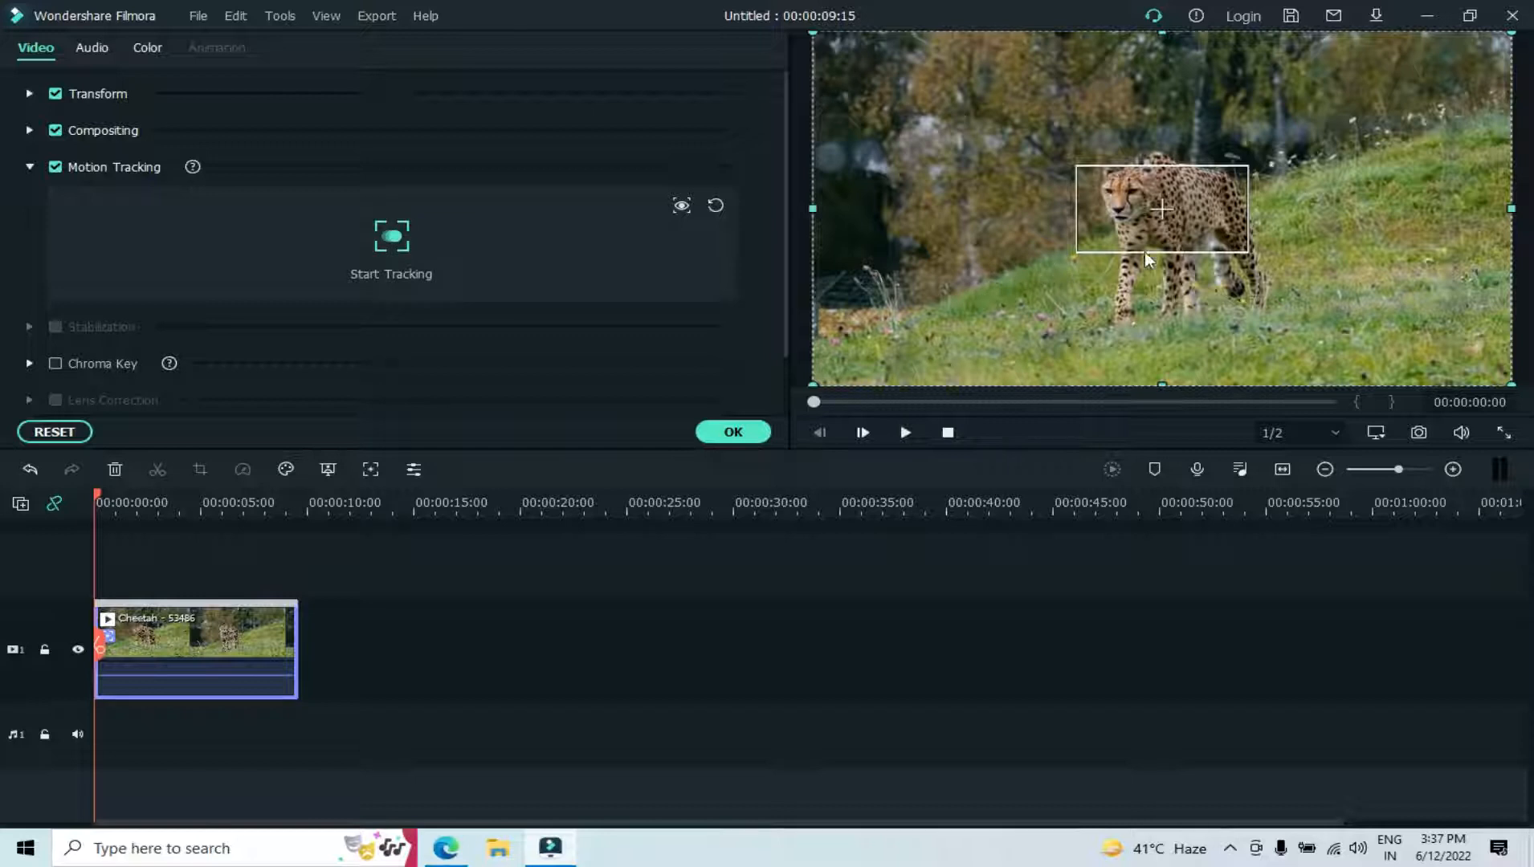
pyautogui.click(1231, 211)
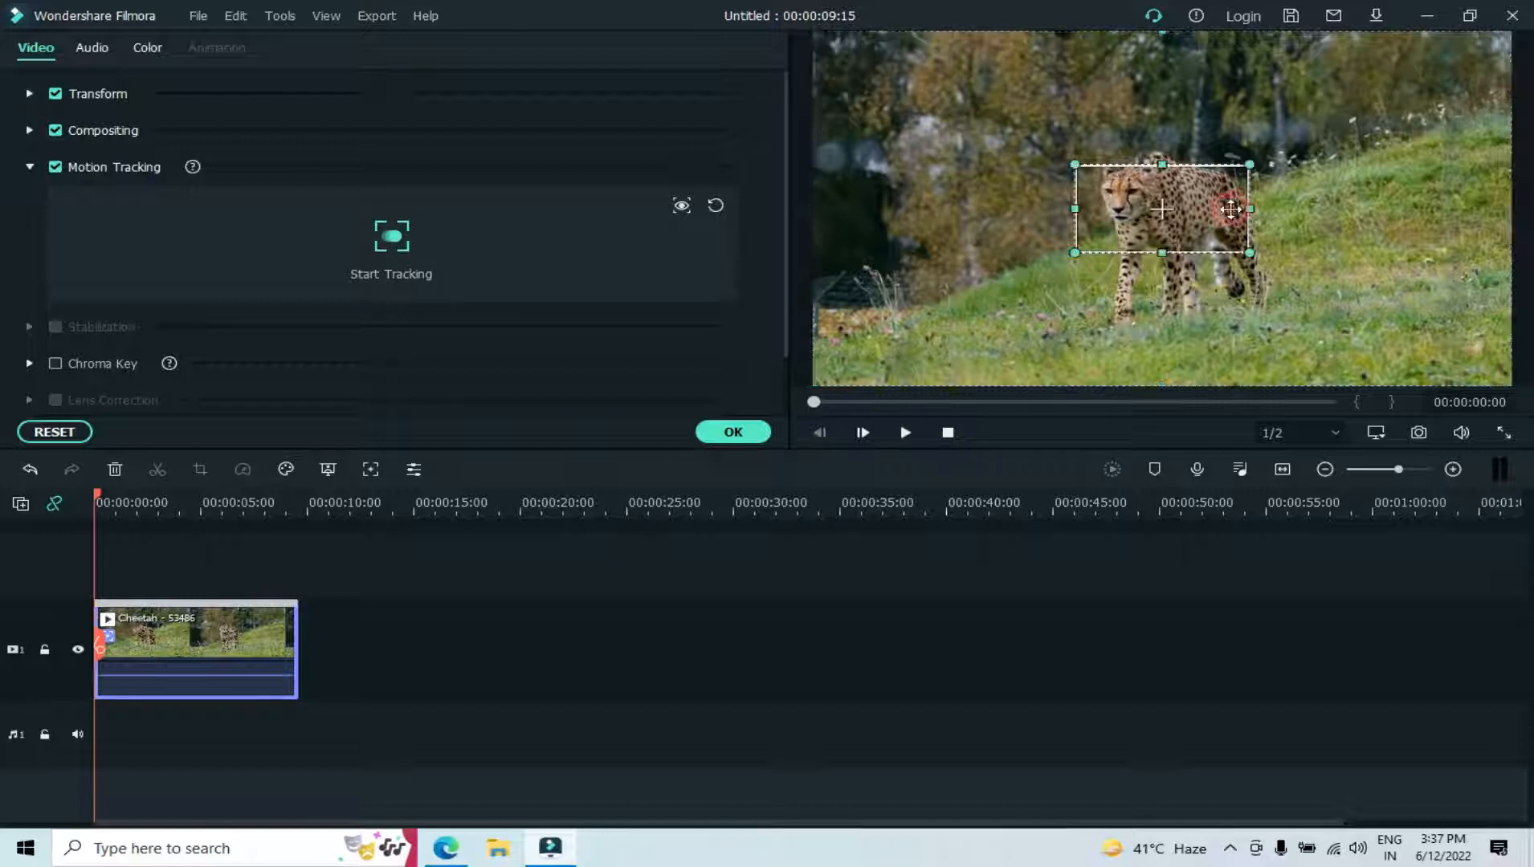
pyautogui.moveTo(1249, 208); pyautogui.dragTo(1134, 203)
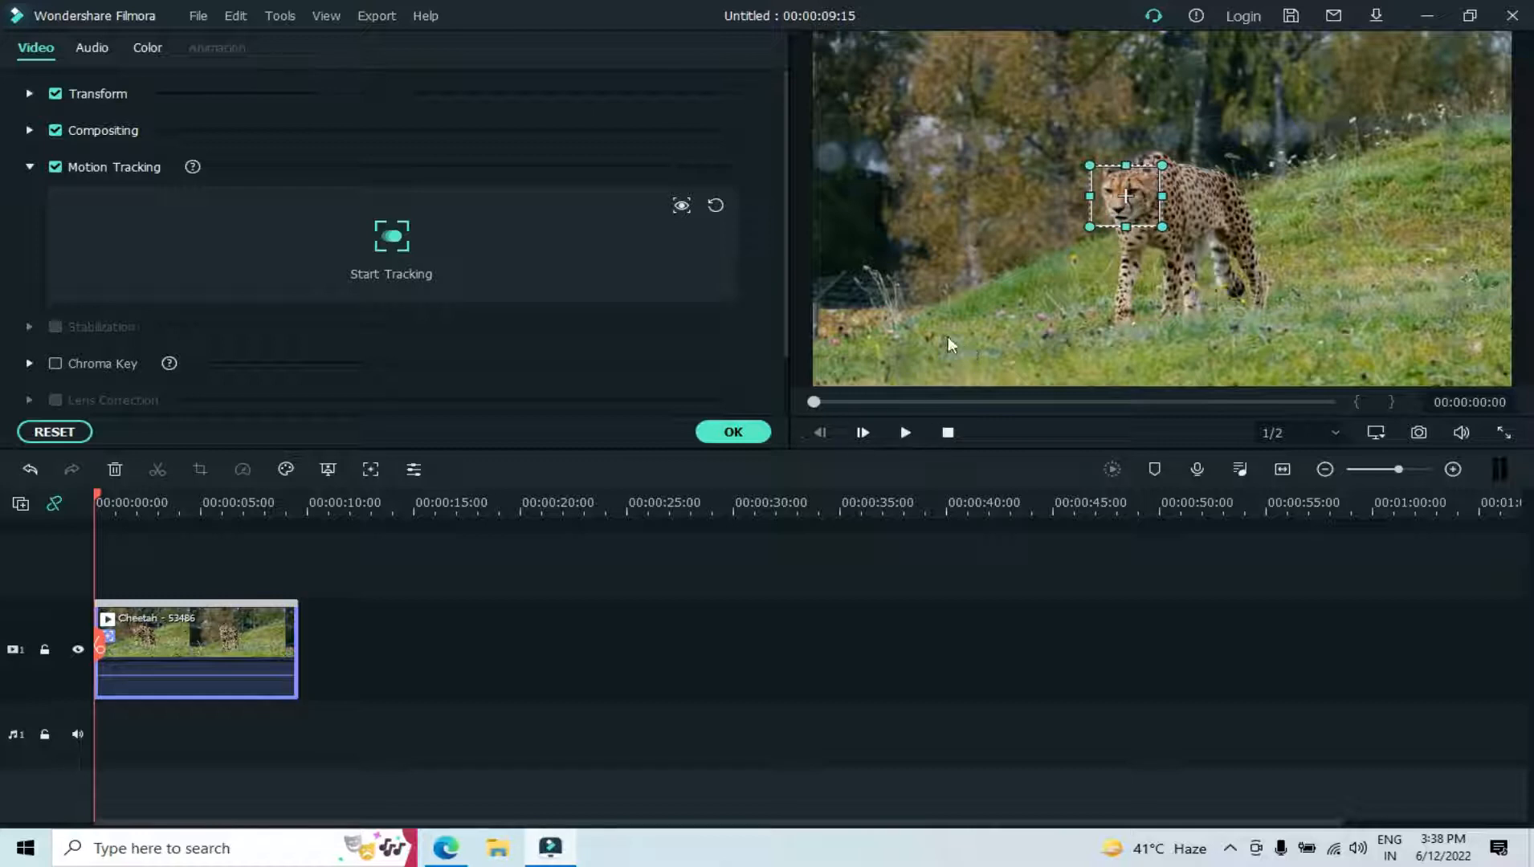
pyautogui.click(393, 245)
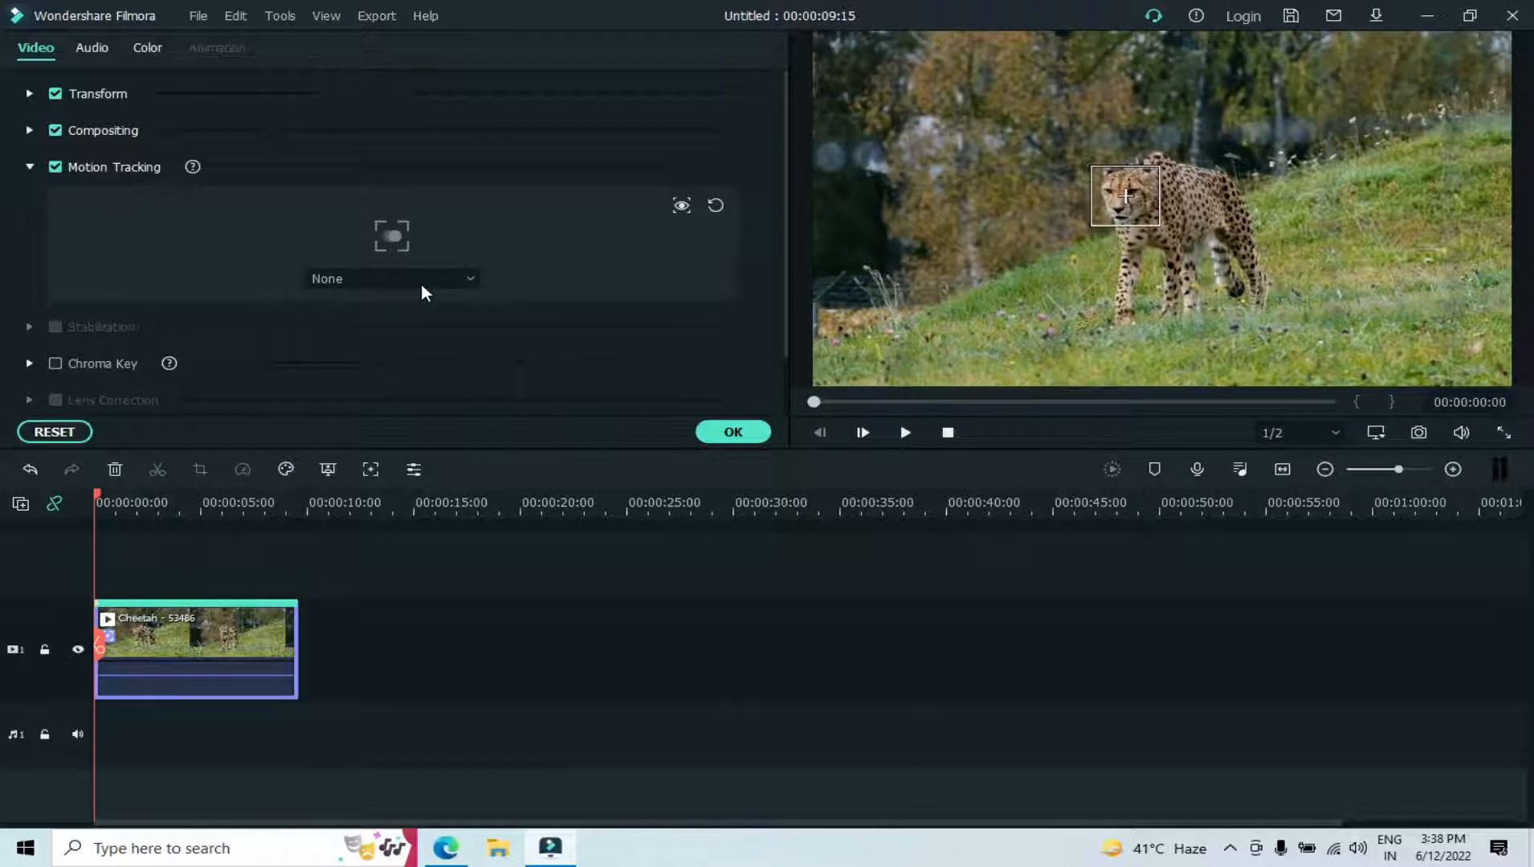
# Attach the emoji-1585265_1920 image from the Downloads folder to the cheetah clip's motion tracking
pyautogui.click(471, 279)
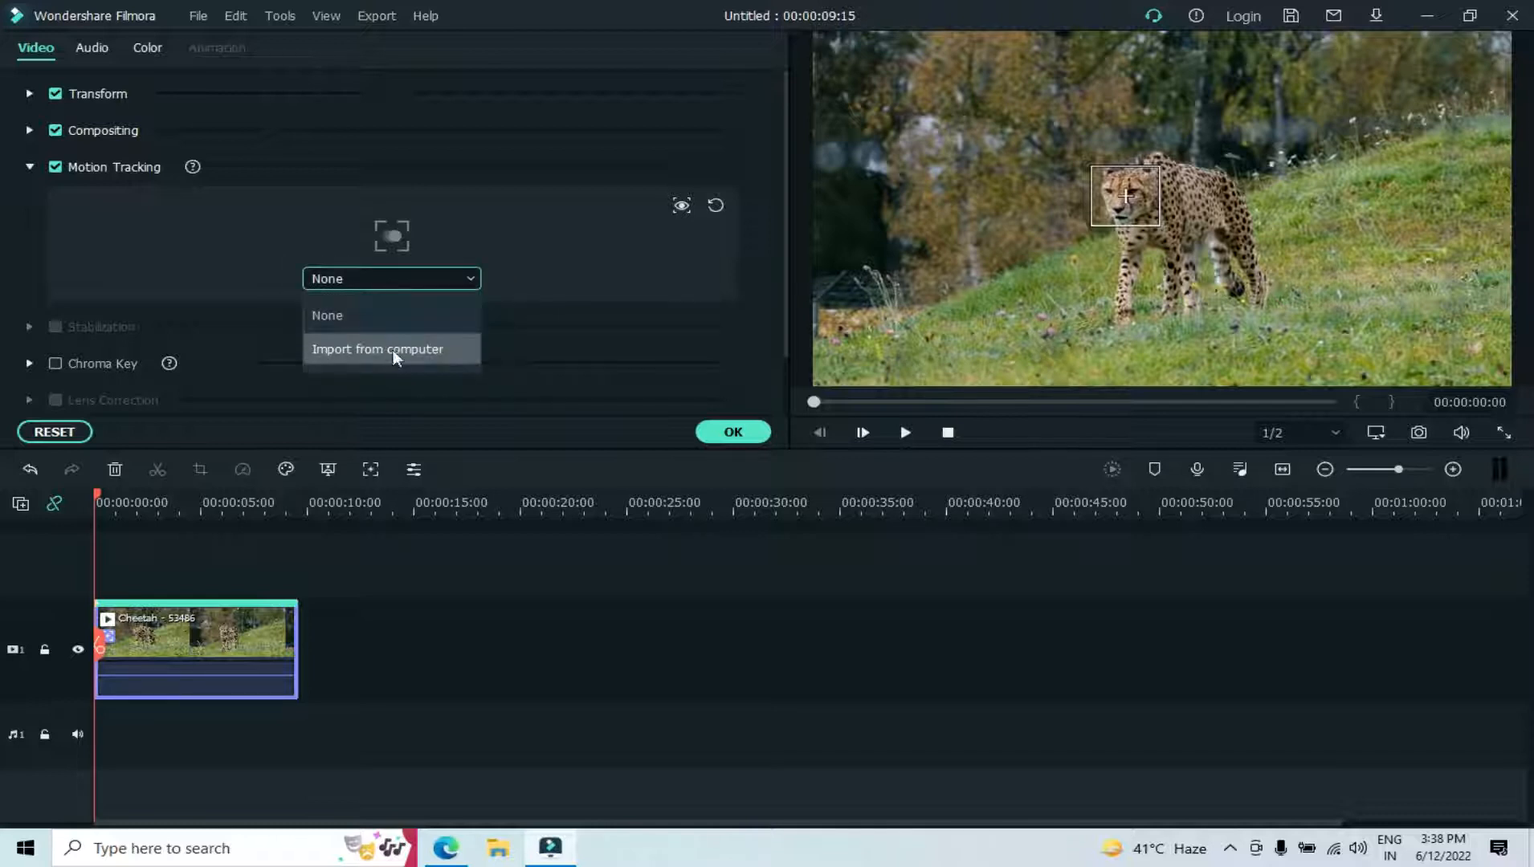
pyautogui.click(371, 351)
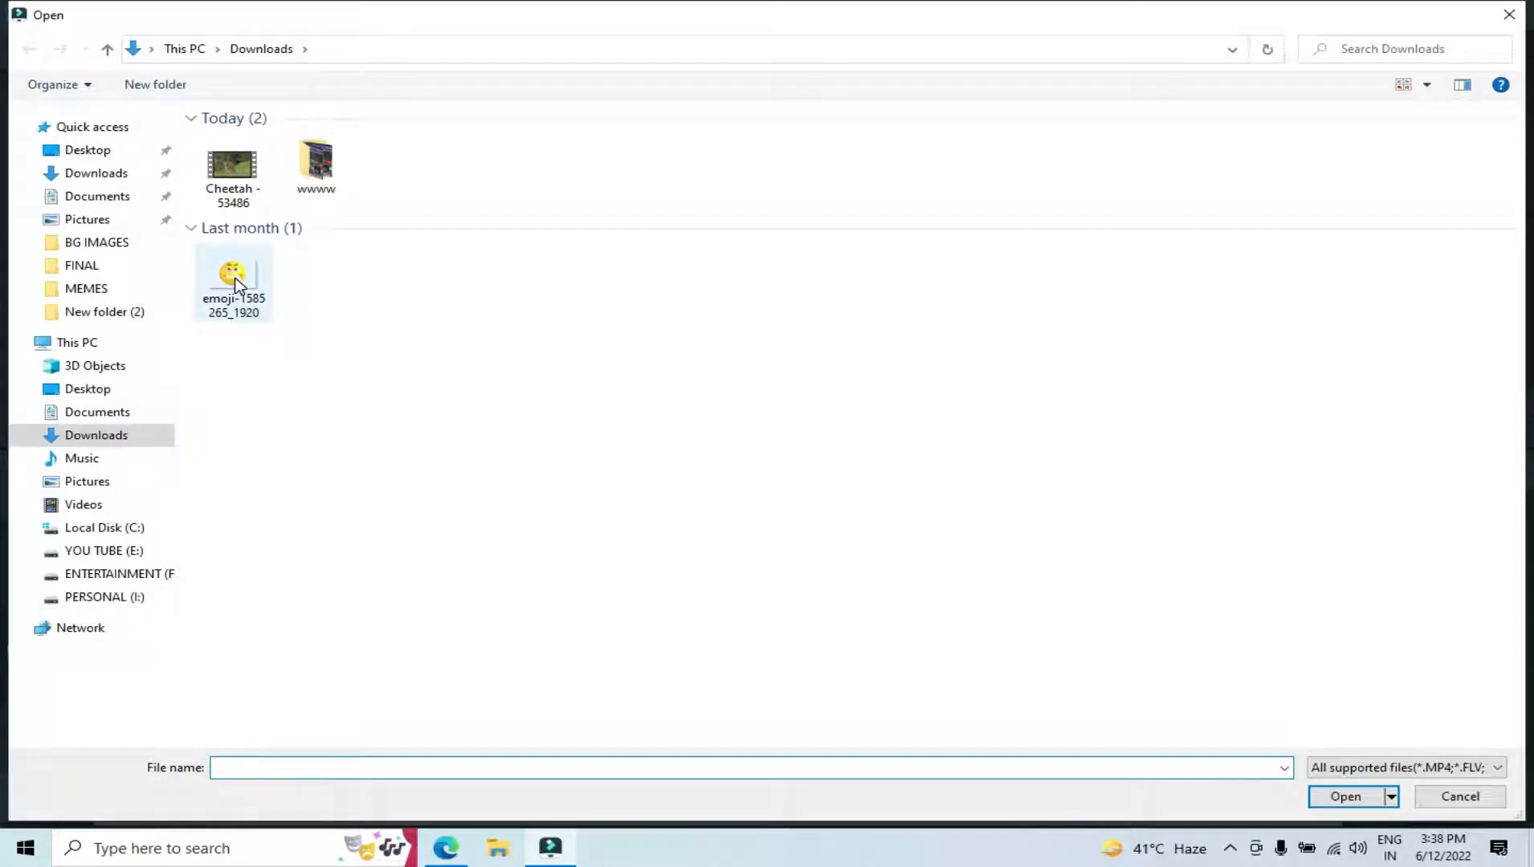
pyautogui.click(234, 283)
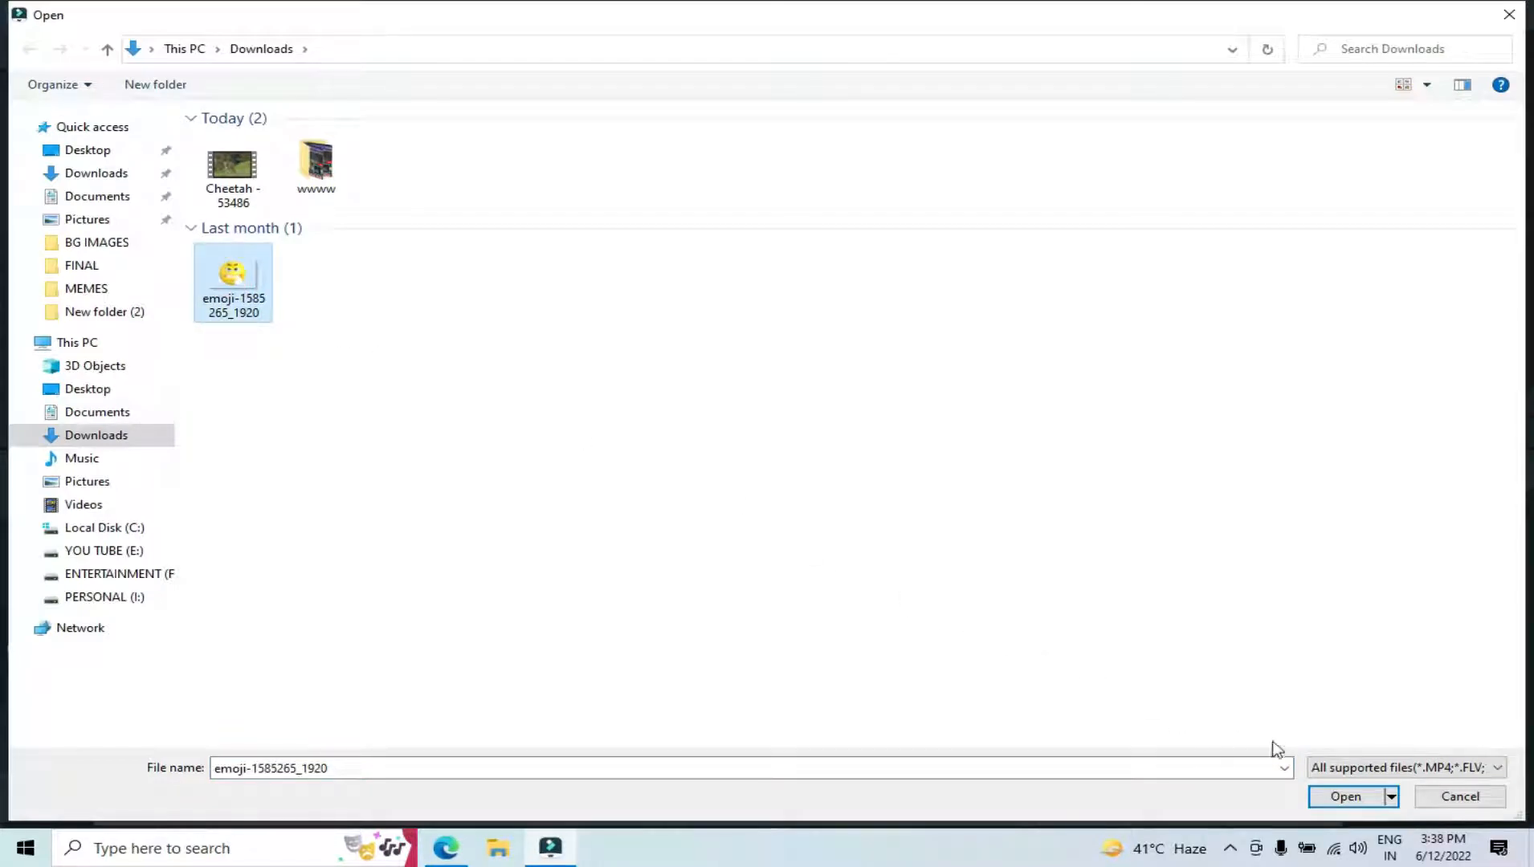
pyautogui.click(1335, 797)
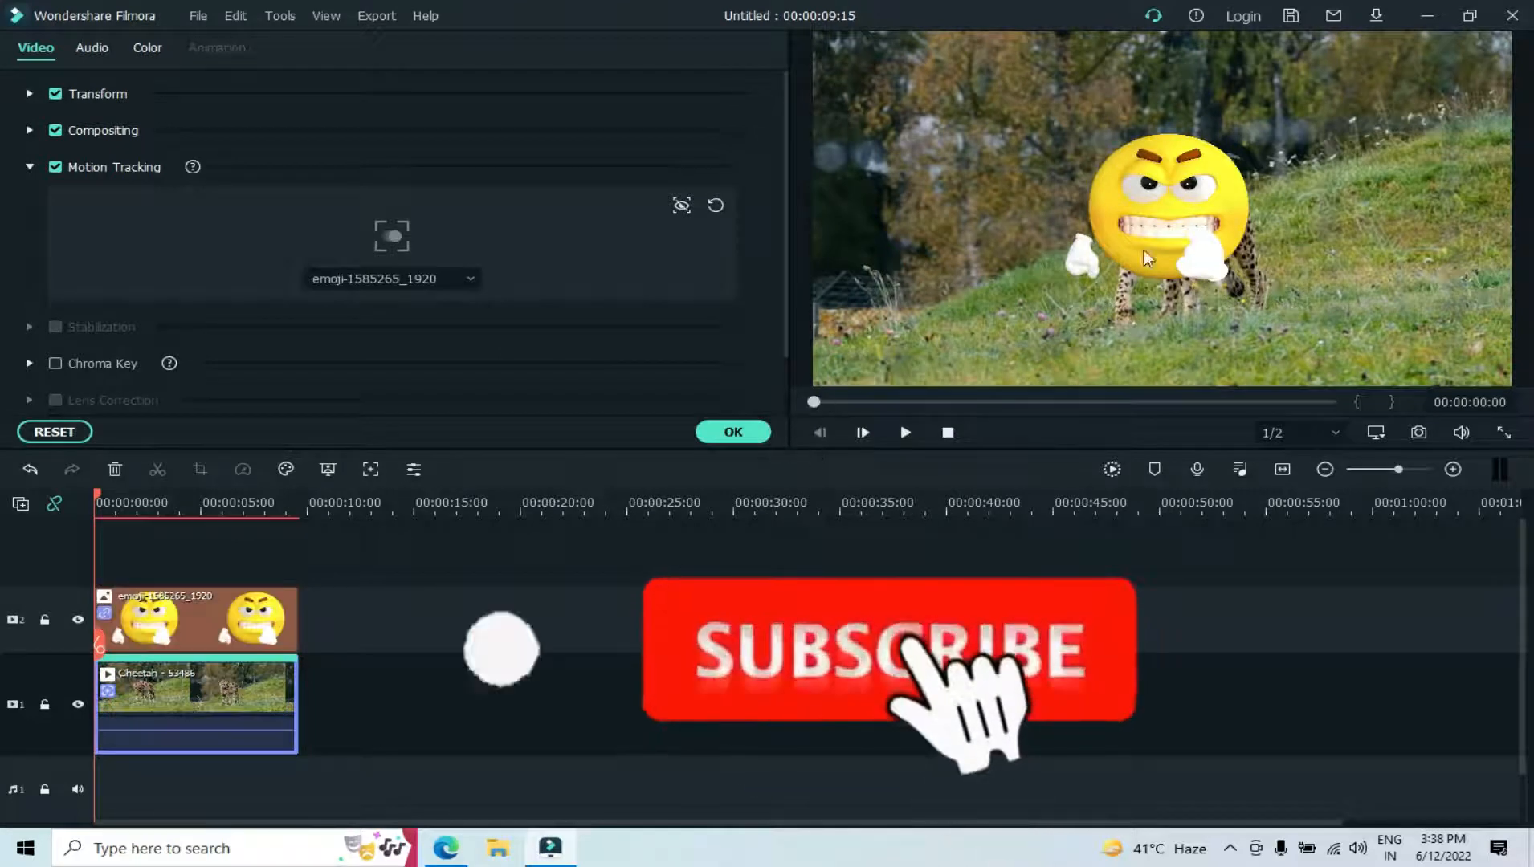
# Shrink the emoji overlay, position it over the cheetah's face and accept the clip settings
pyautogui.click(1194, 216)
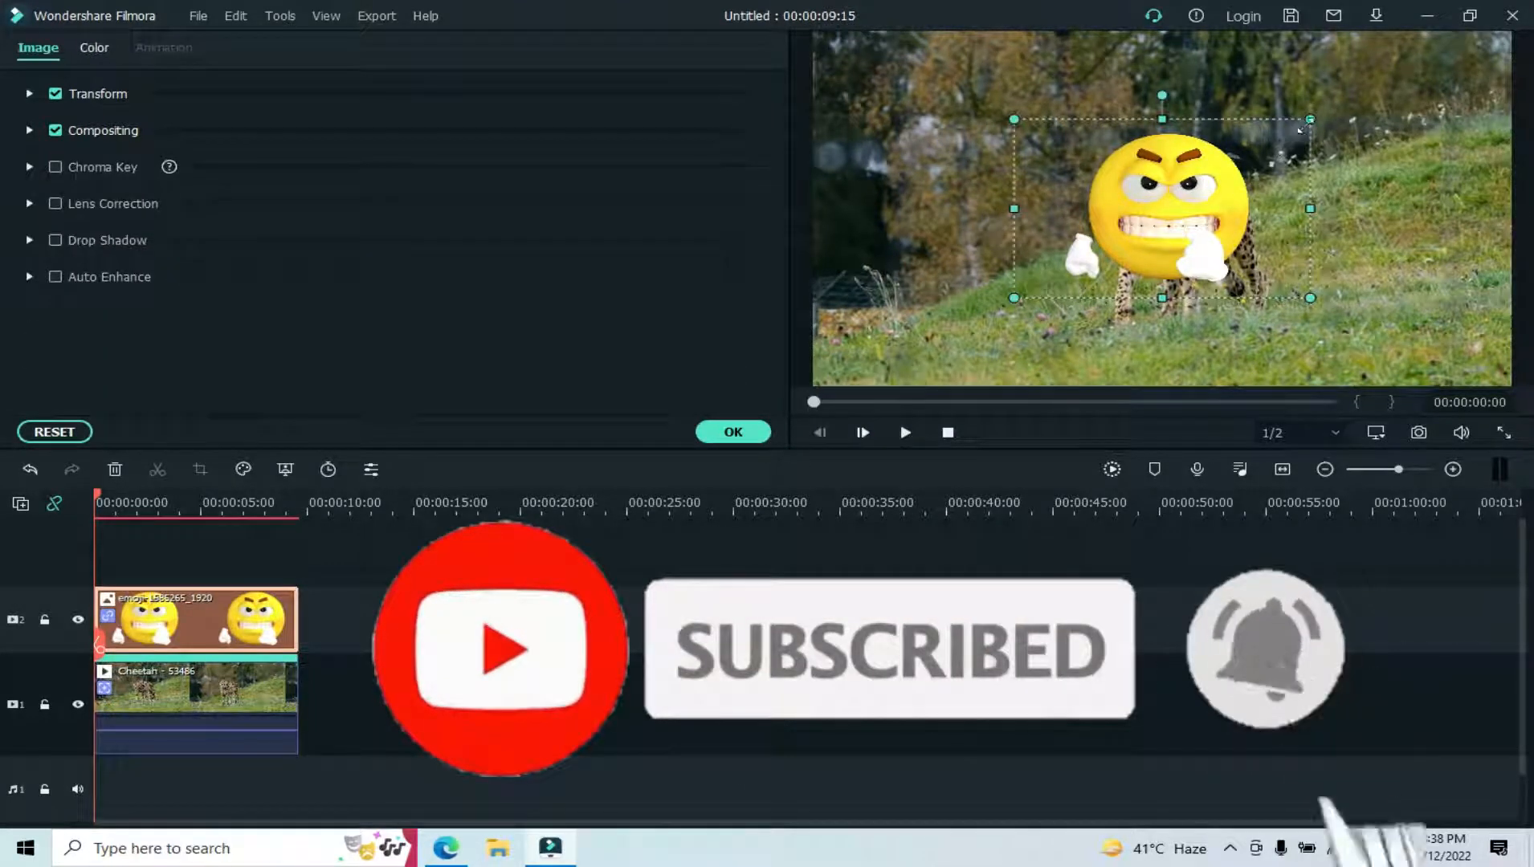
pyautogui.moveTo(1309, 122); pyautogui.dragTo(1110, 204)
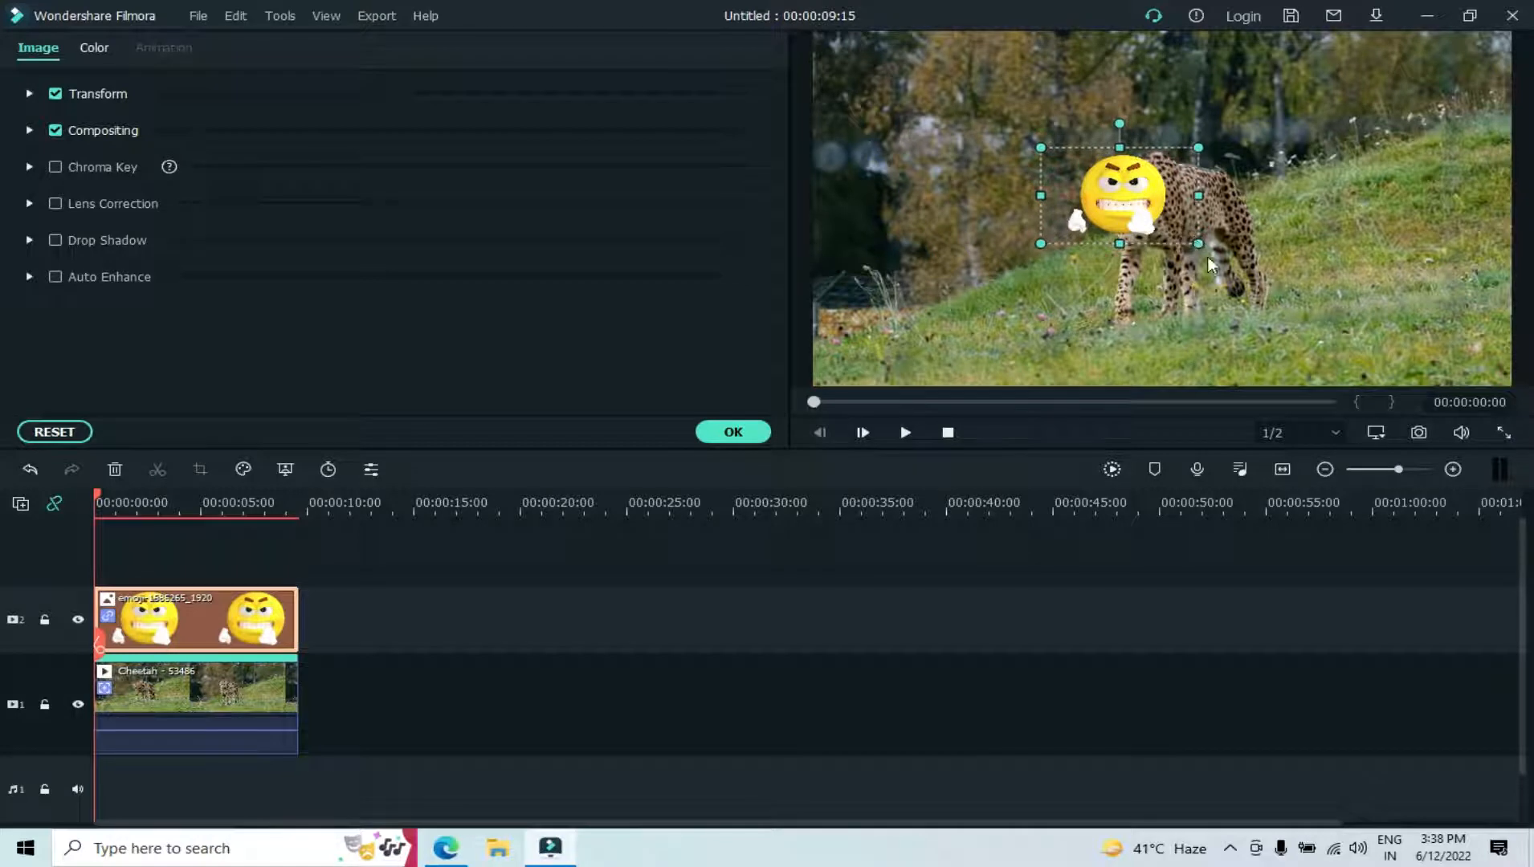
pyautogui.moveTo(1197, 242); pyautogui.dragTo(1196, 238)
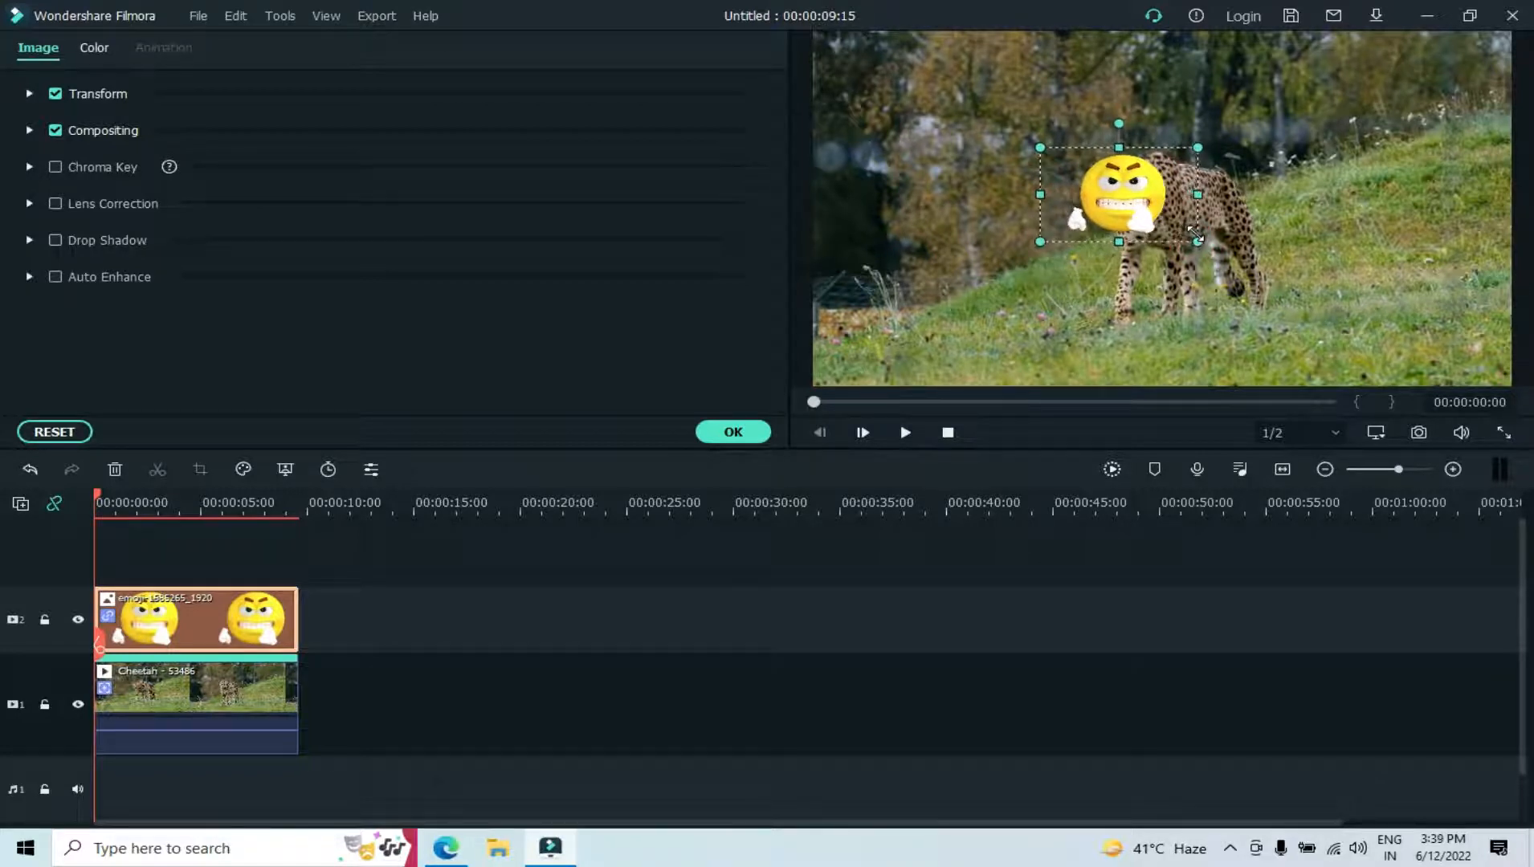
pyautogui.click(1015, 327)
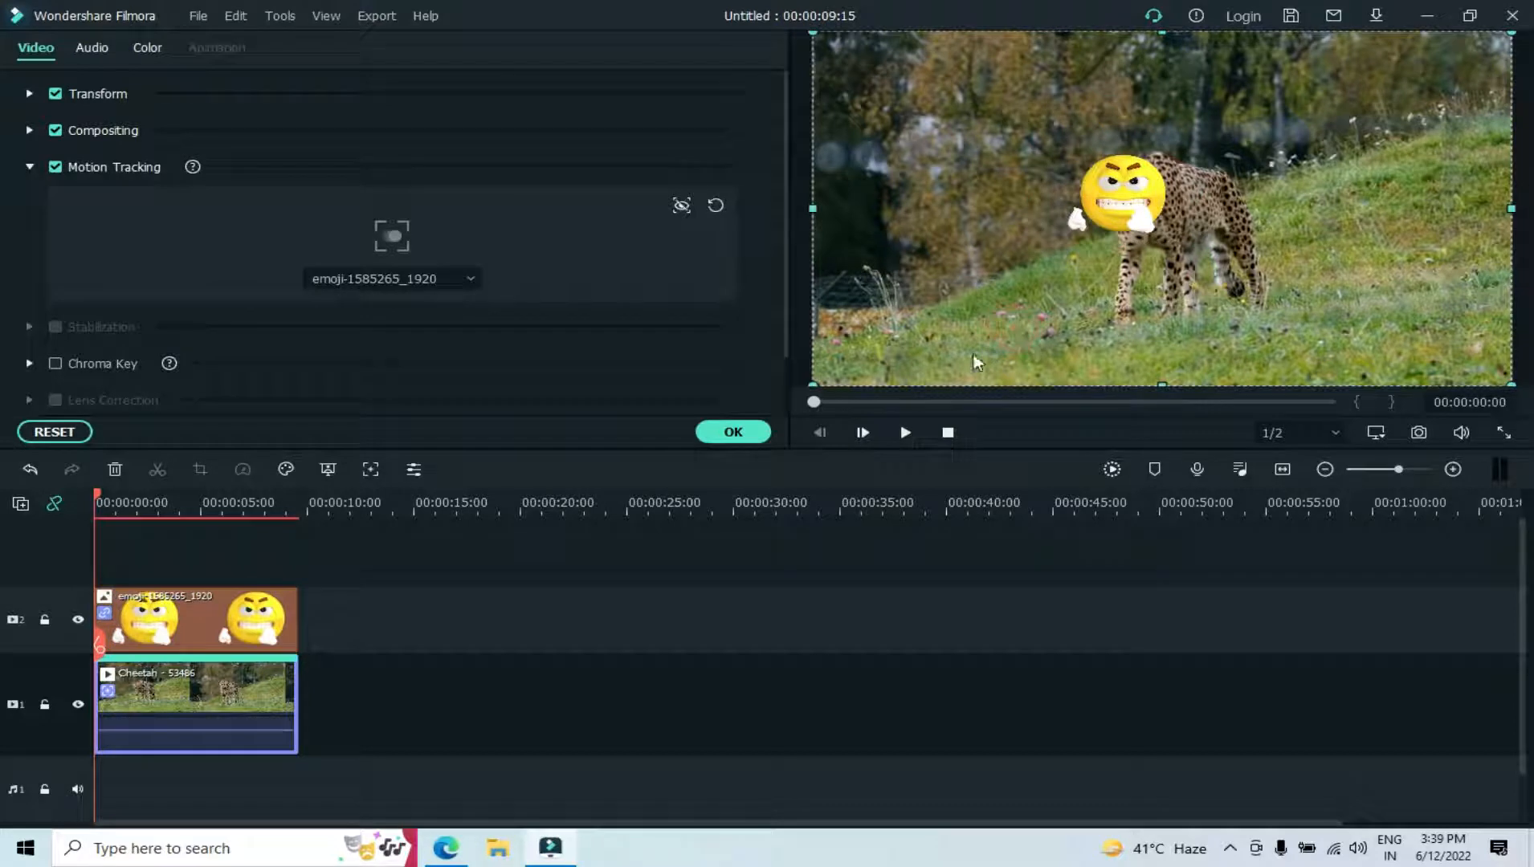
pyautogui.click(729, 433)
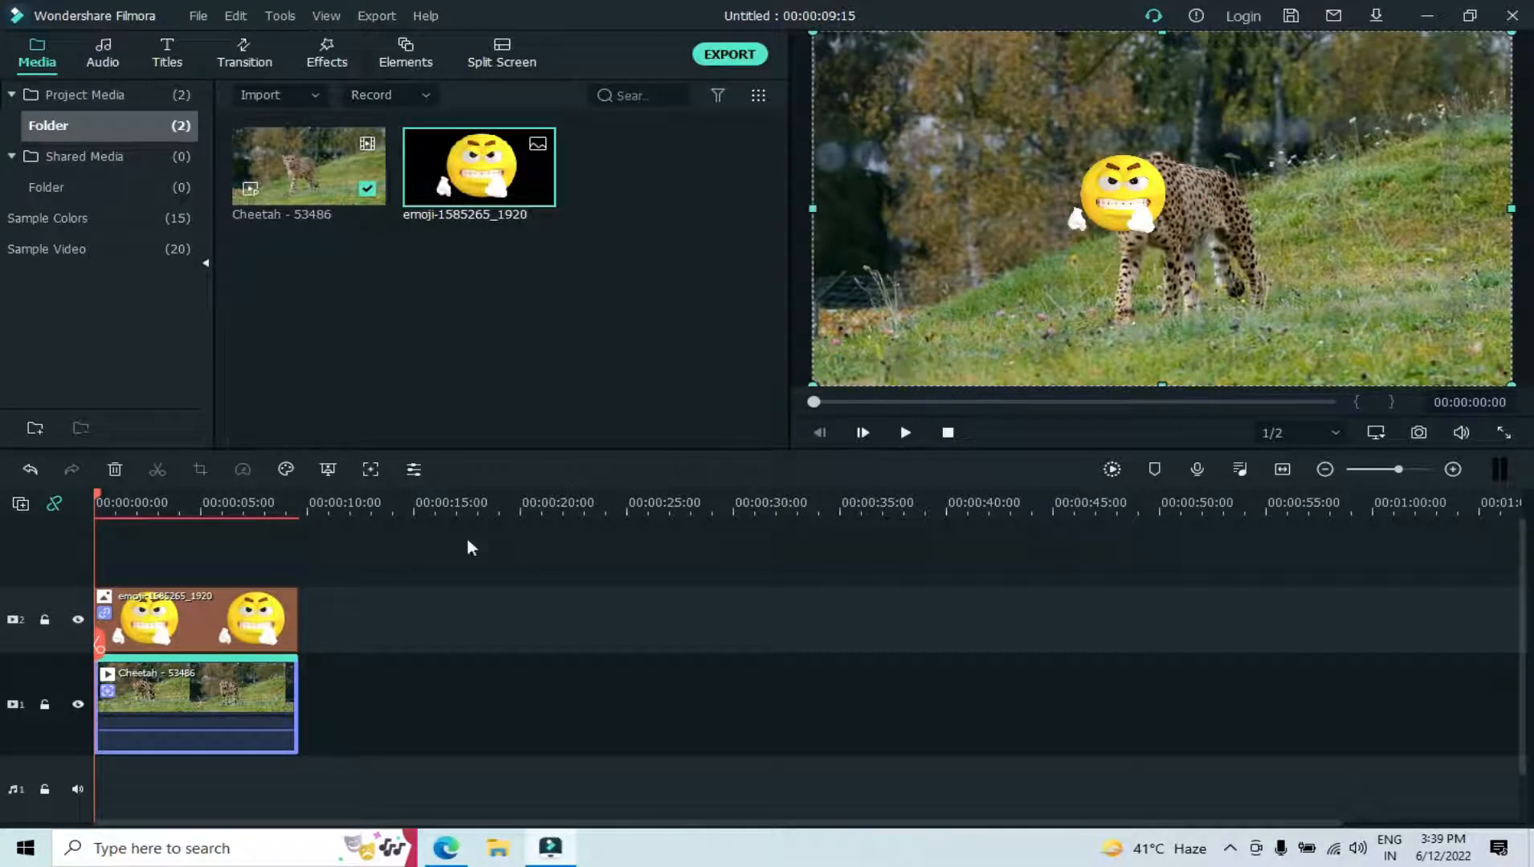
# Play the edit from the start to check how the emoji follows the cheetah's face
pyautogui.click(905, 432)
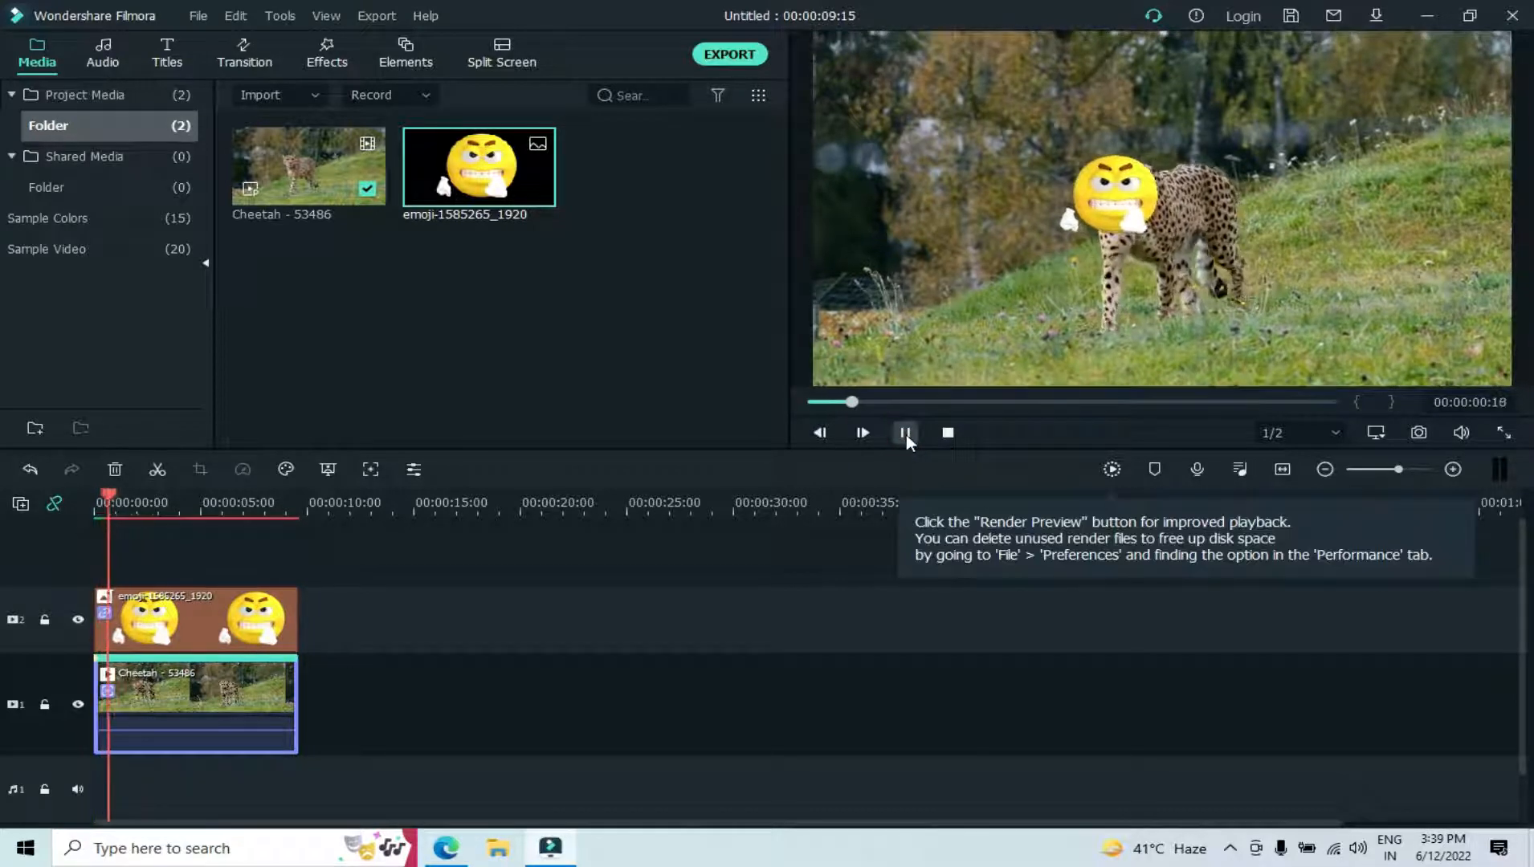
pyautogui.click(942, 469)
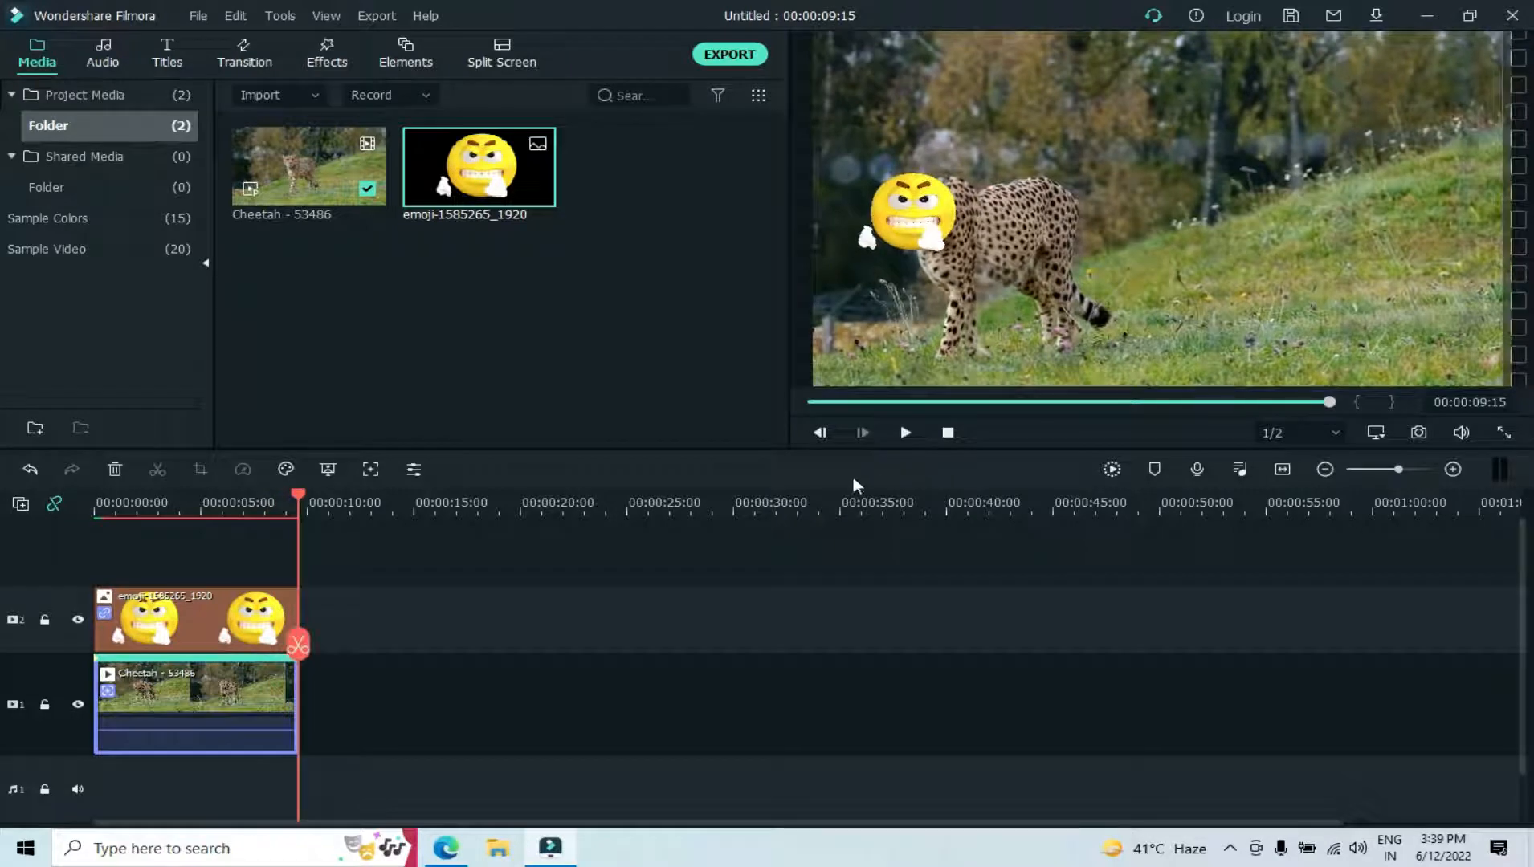
pyautogui.moveTo(301, 658); pyautogui.dragTo(68, 647)
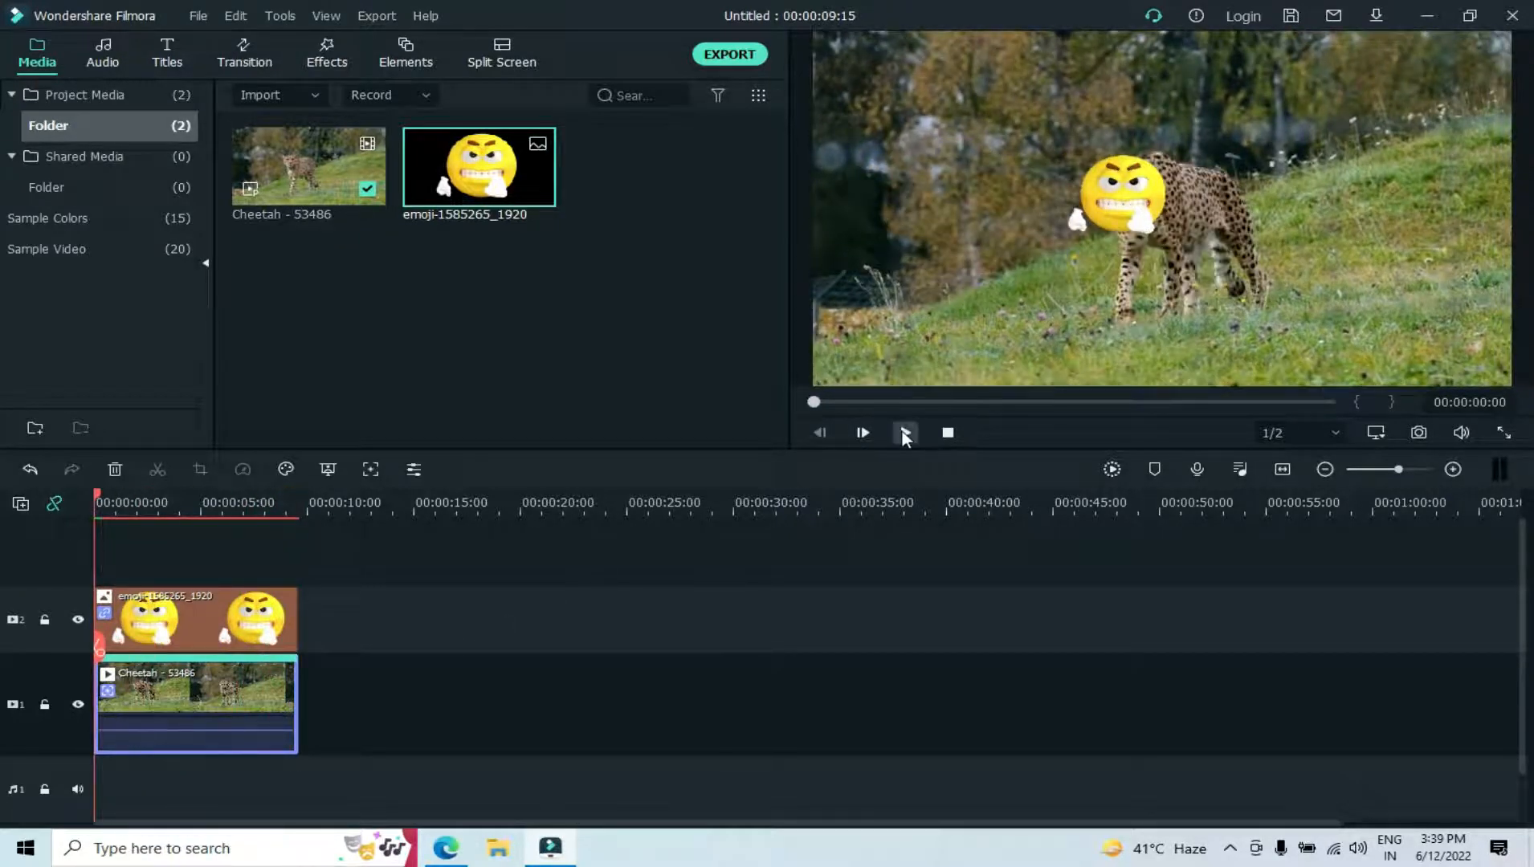
pyautogui.click(905, 433)
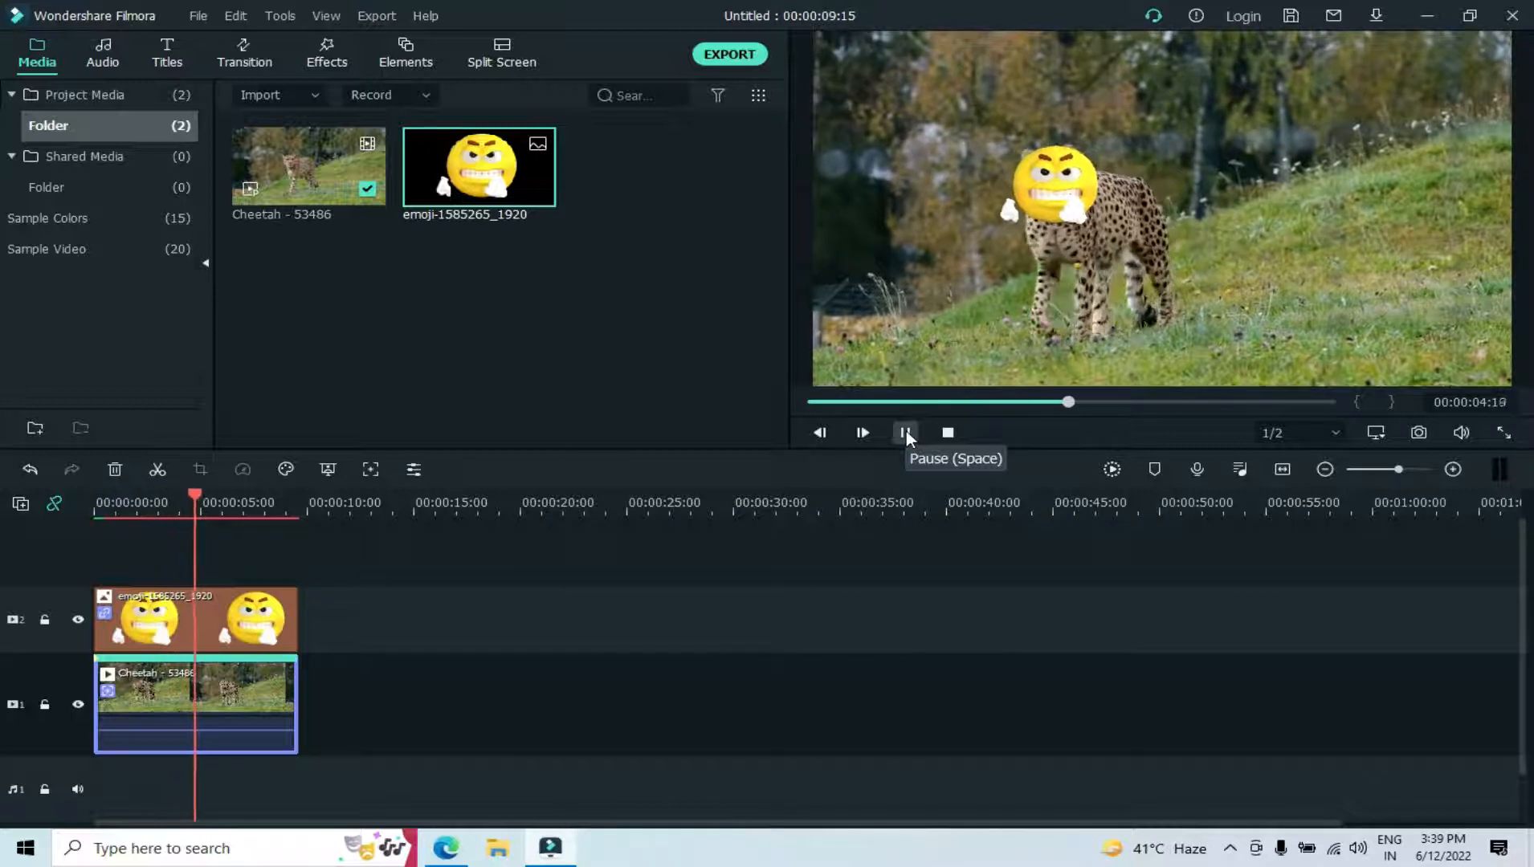
pyautogui.click(905, 433)
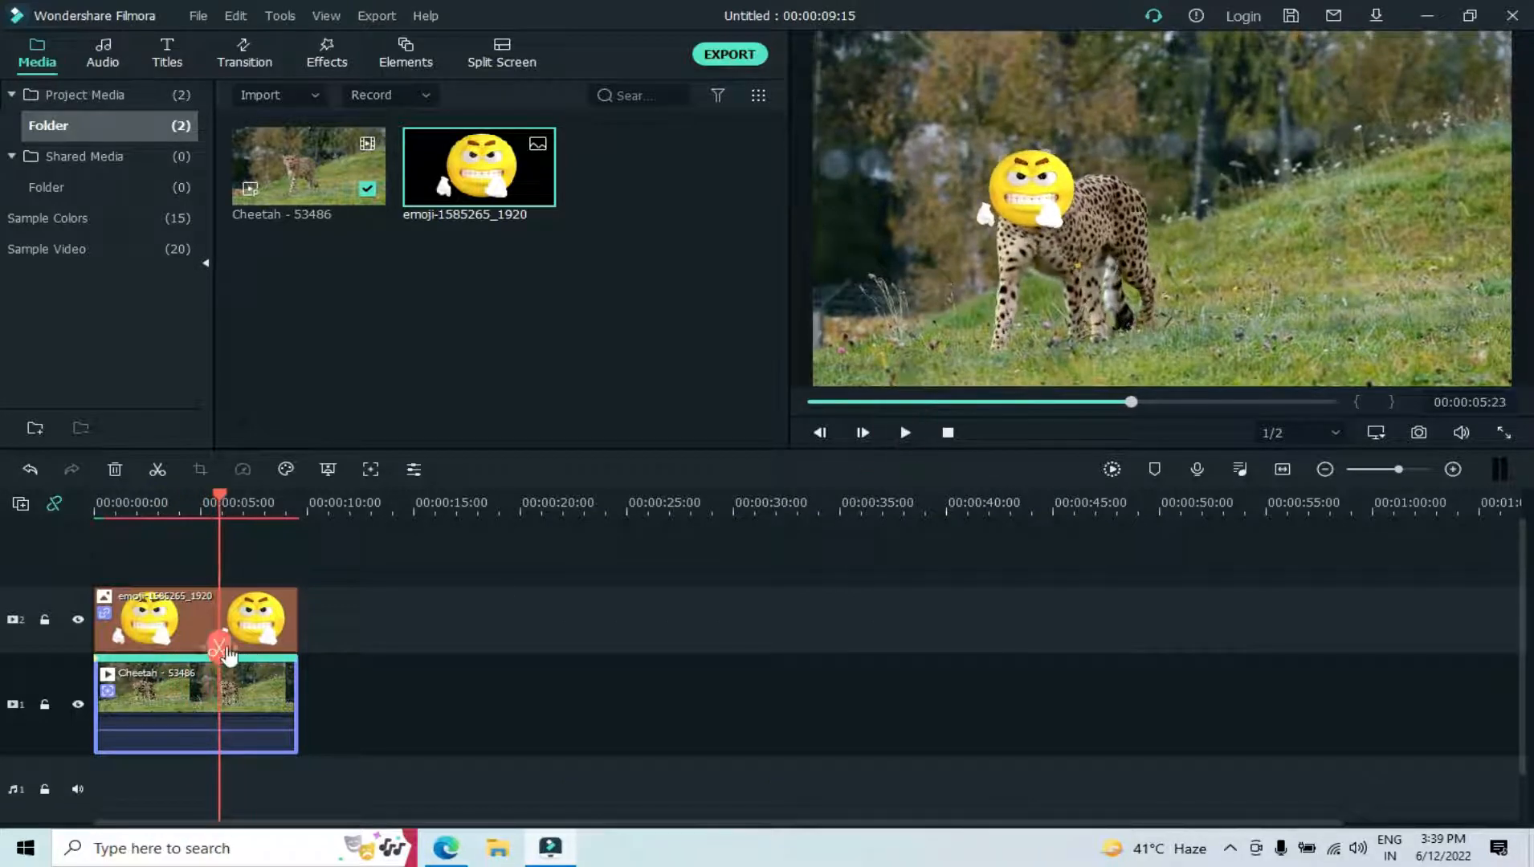
# Return the playhead to the start and delete the emoji clip from the second video track
pyautogui.moveTo(224, 649); pyautogui.dragTo(46, 651)
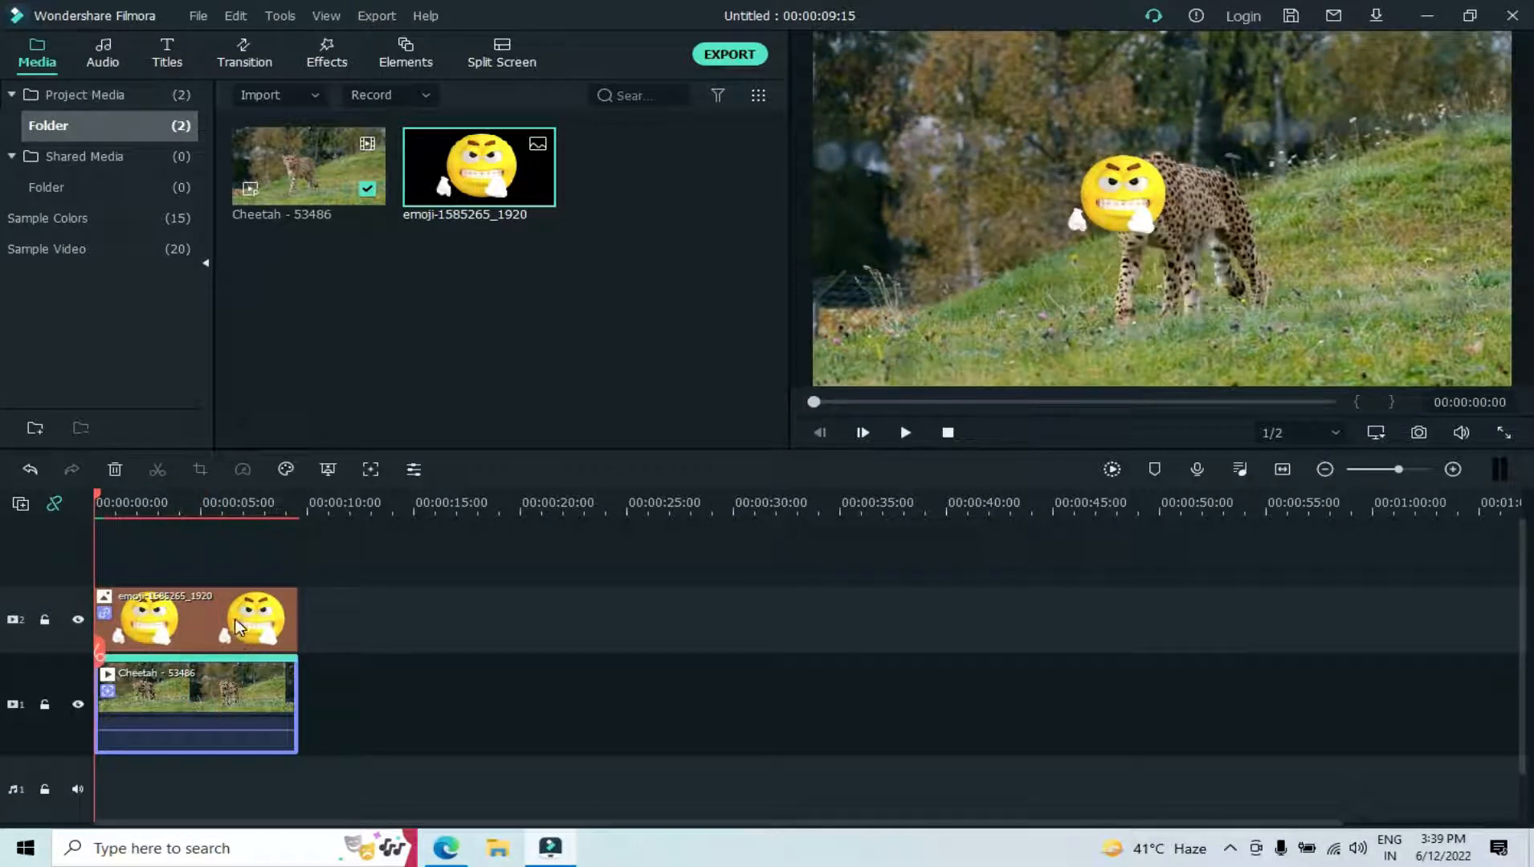
pyautogui.click(237, 626)
pyautogui.press('Delete')
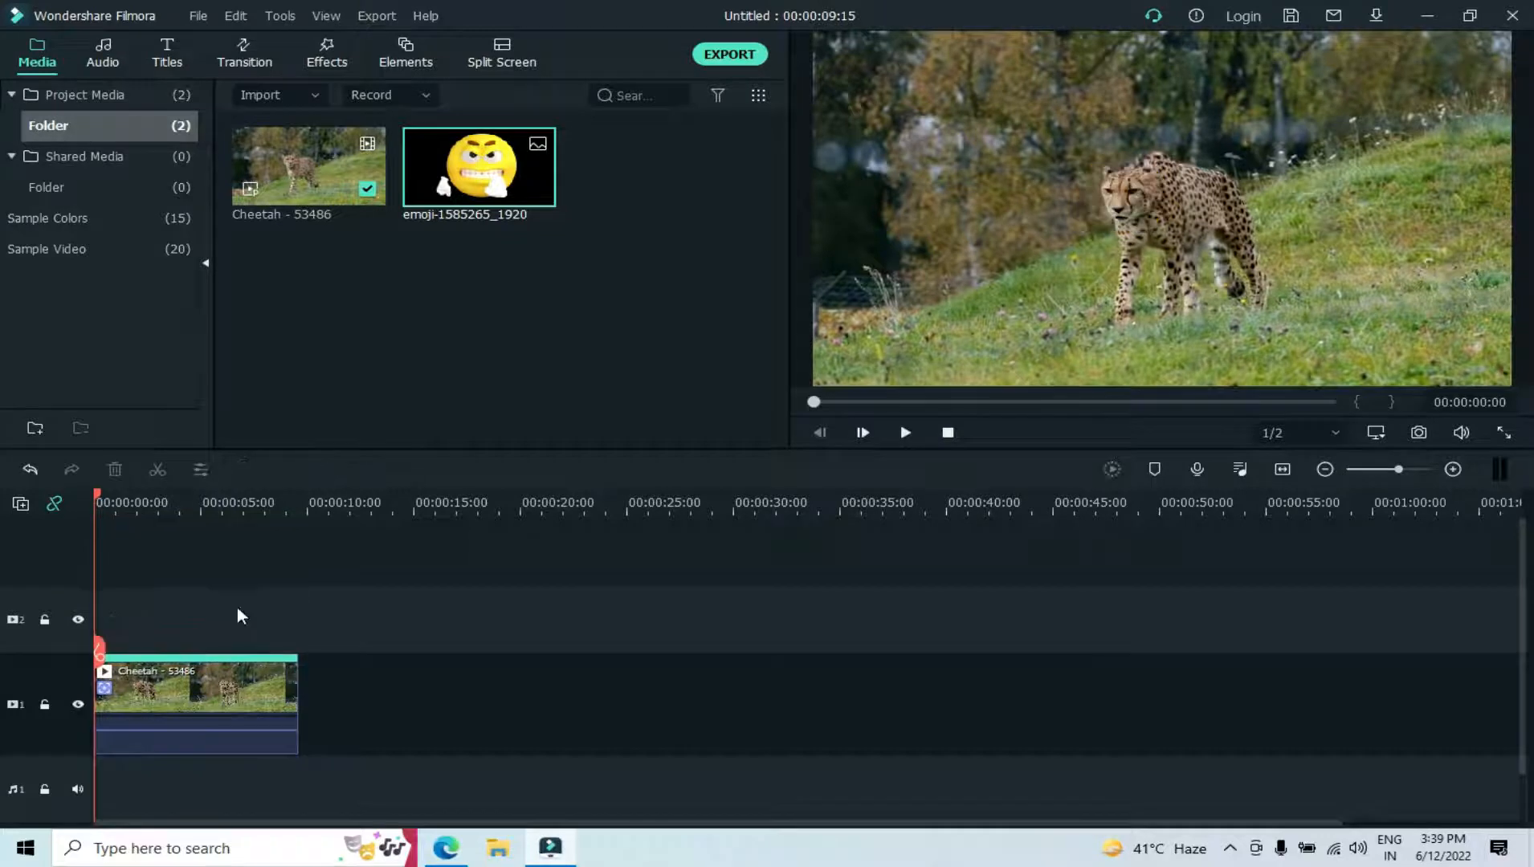
# Attach the devil-38148 image from the BG IMAGES folder on the YOU TUBE (E:) drive to the cheetah clip's motion tracking
pyautogui.click(205, 686)
pyautogui.click(413, 471)
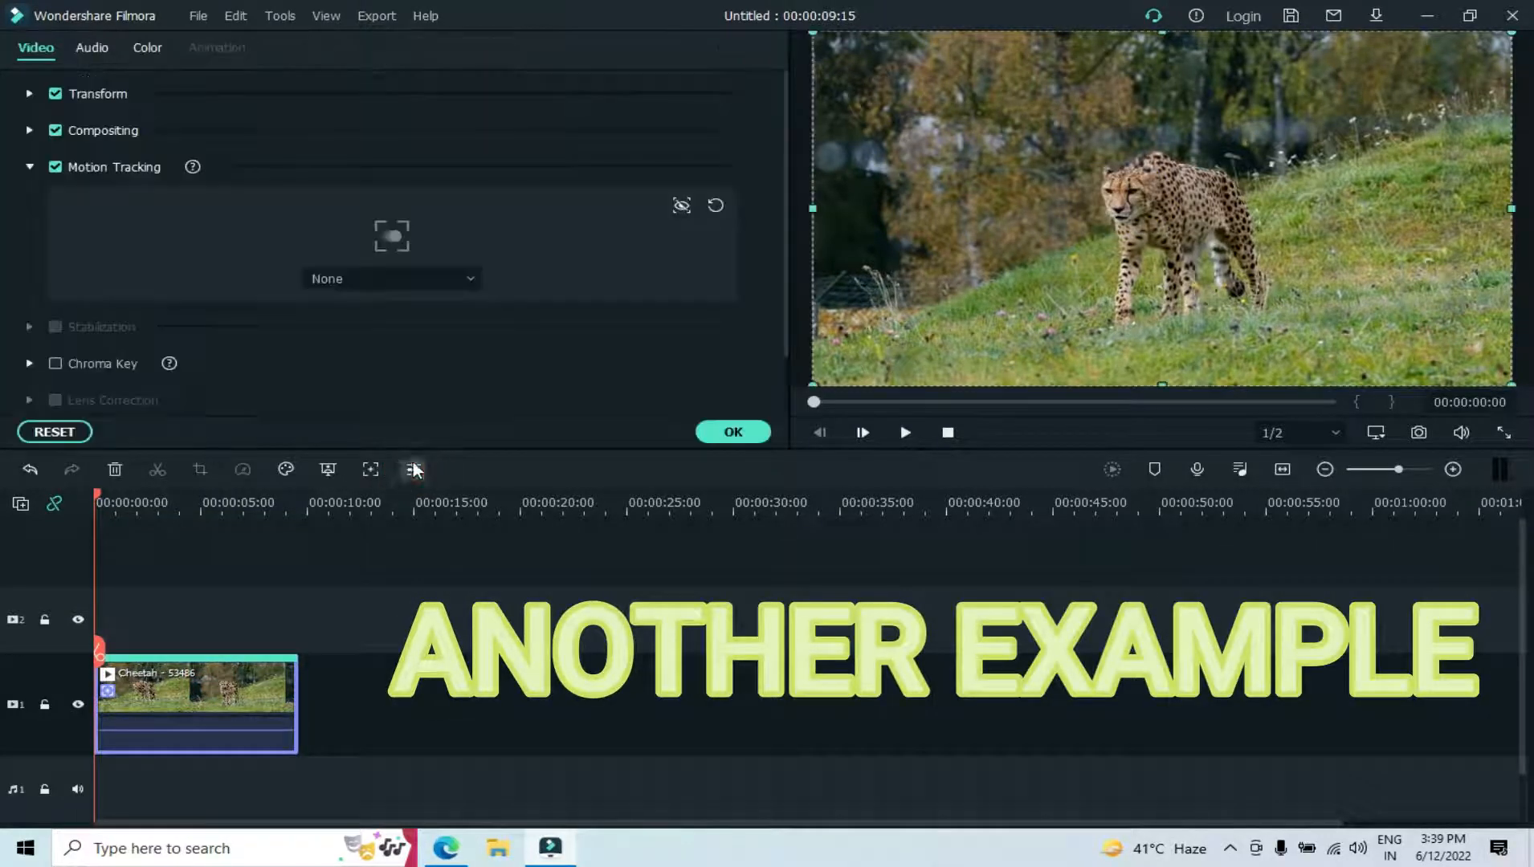
pyautogui.click(438, 278)
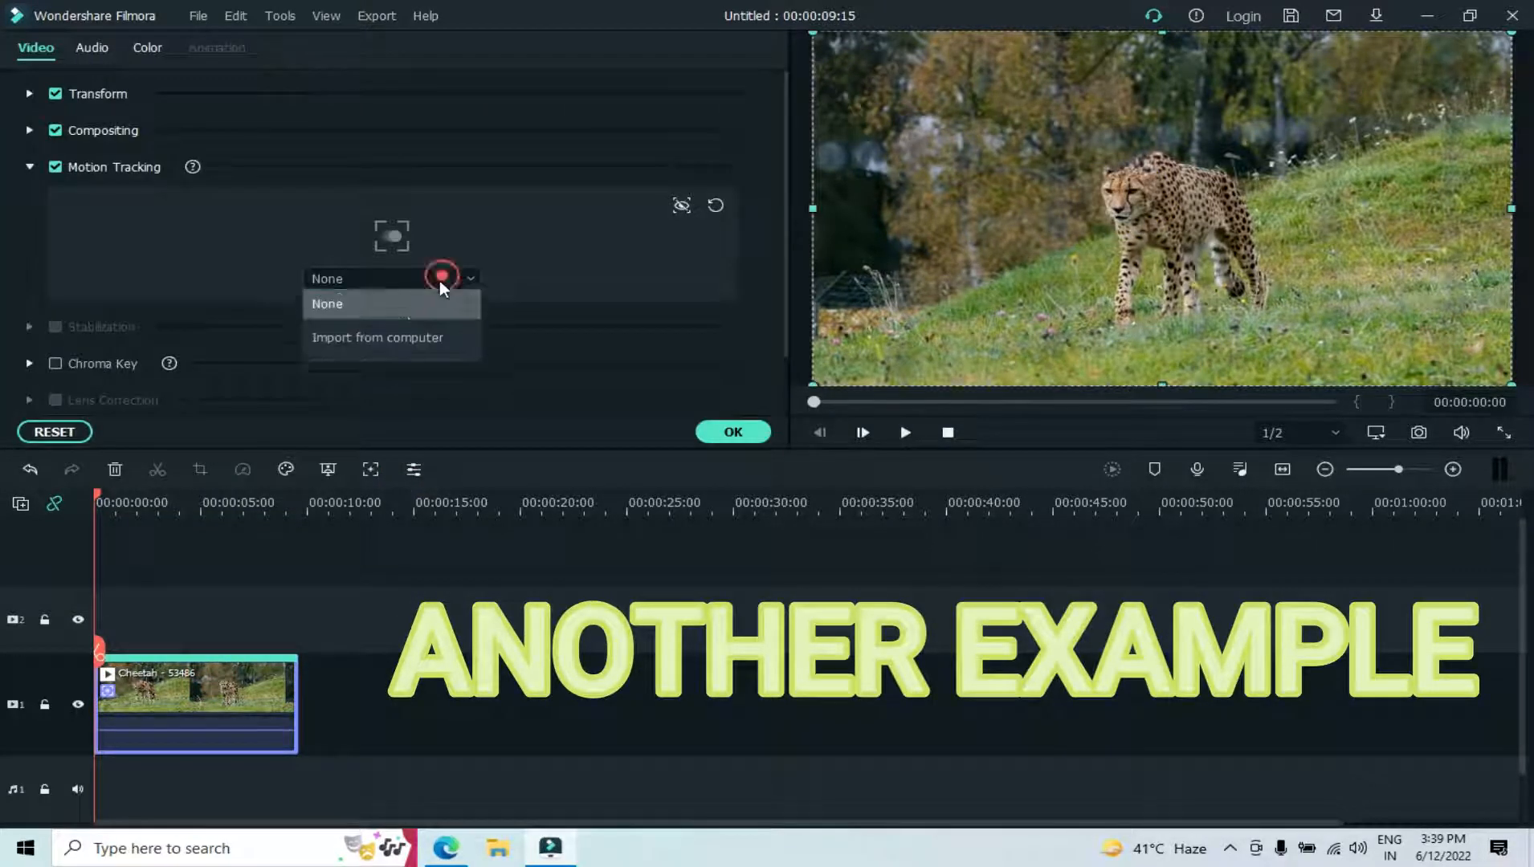
pyautogui.click(395, 349)
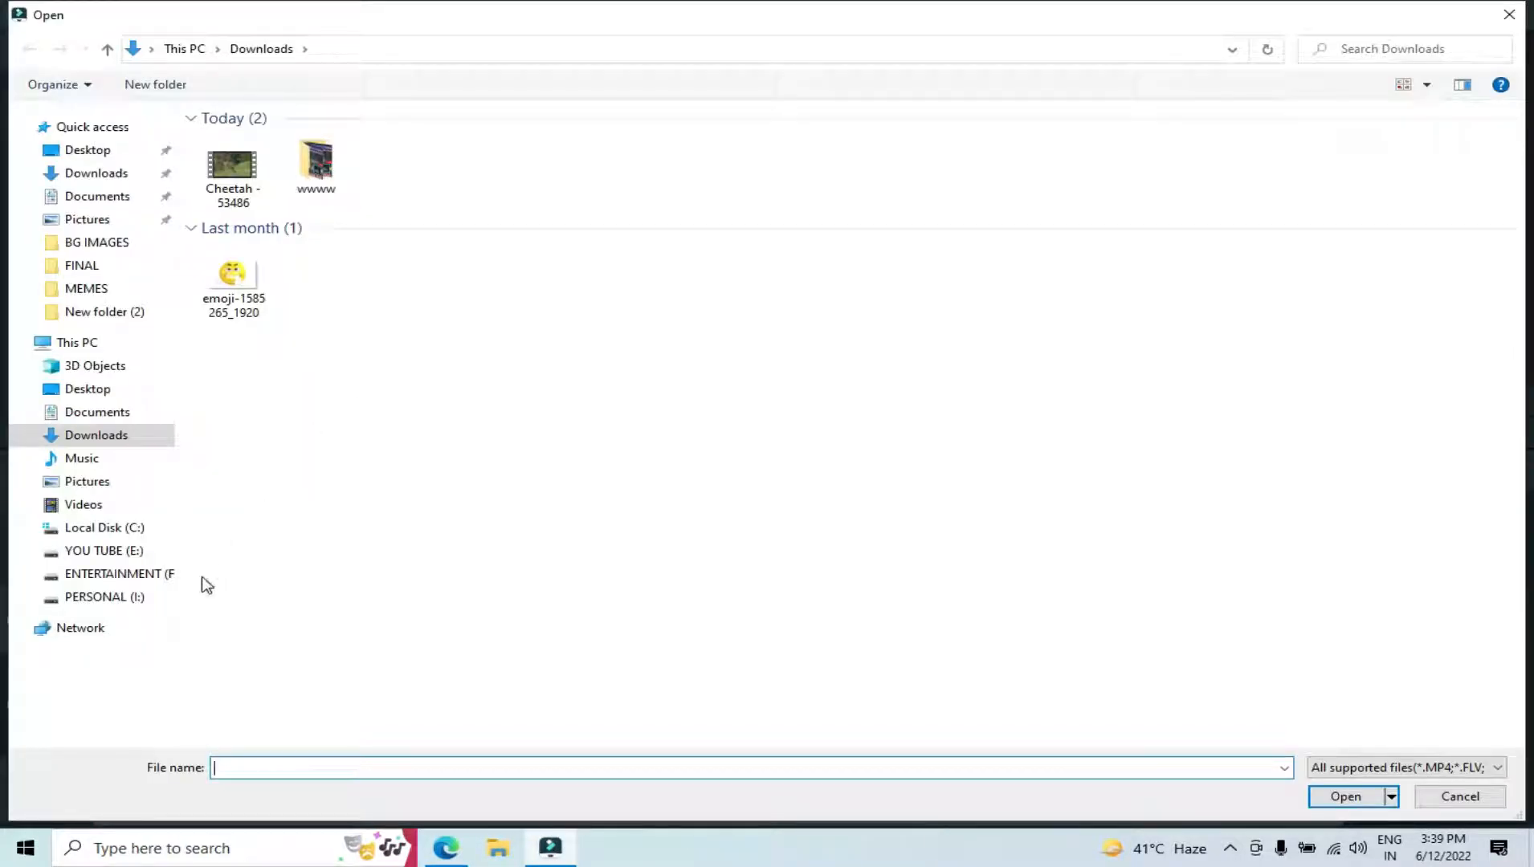
pyautogui.click(129, 553)
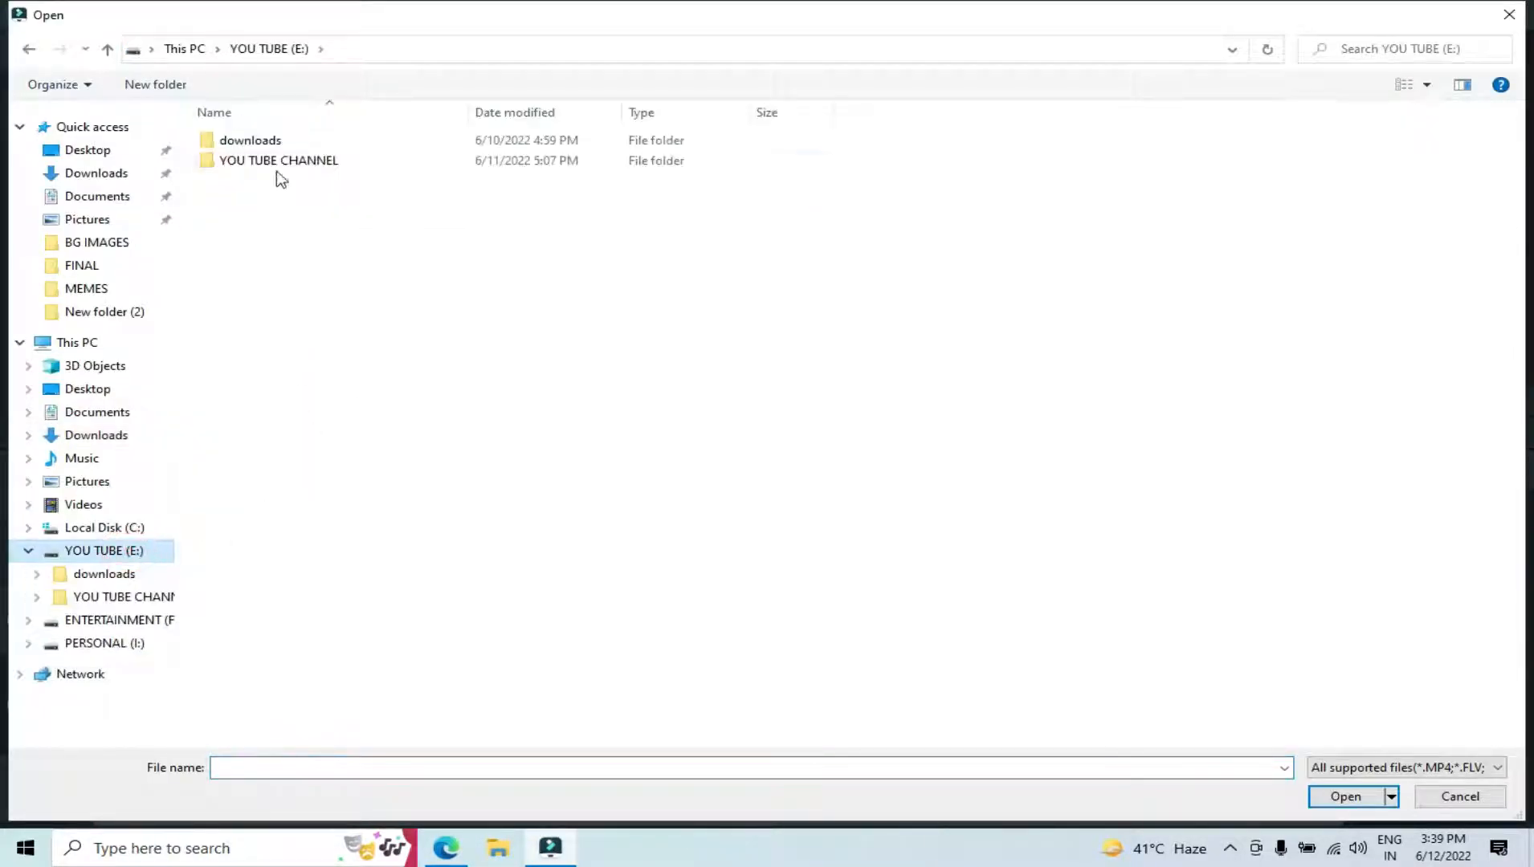
pyautogui.doubleClick(278, 161)
pyautogui.doubleClick(261, 141)
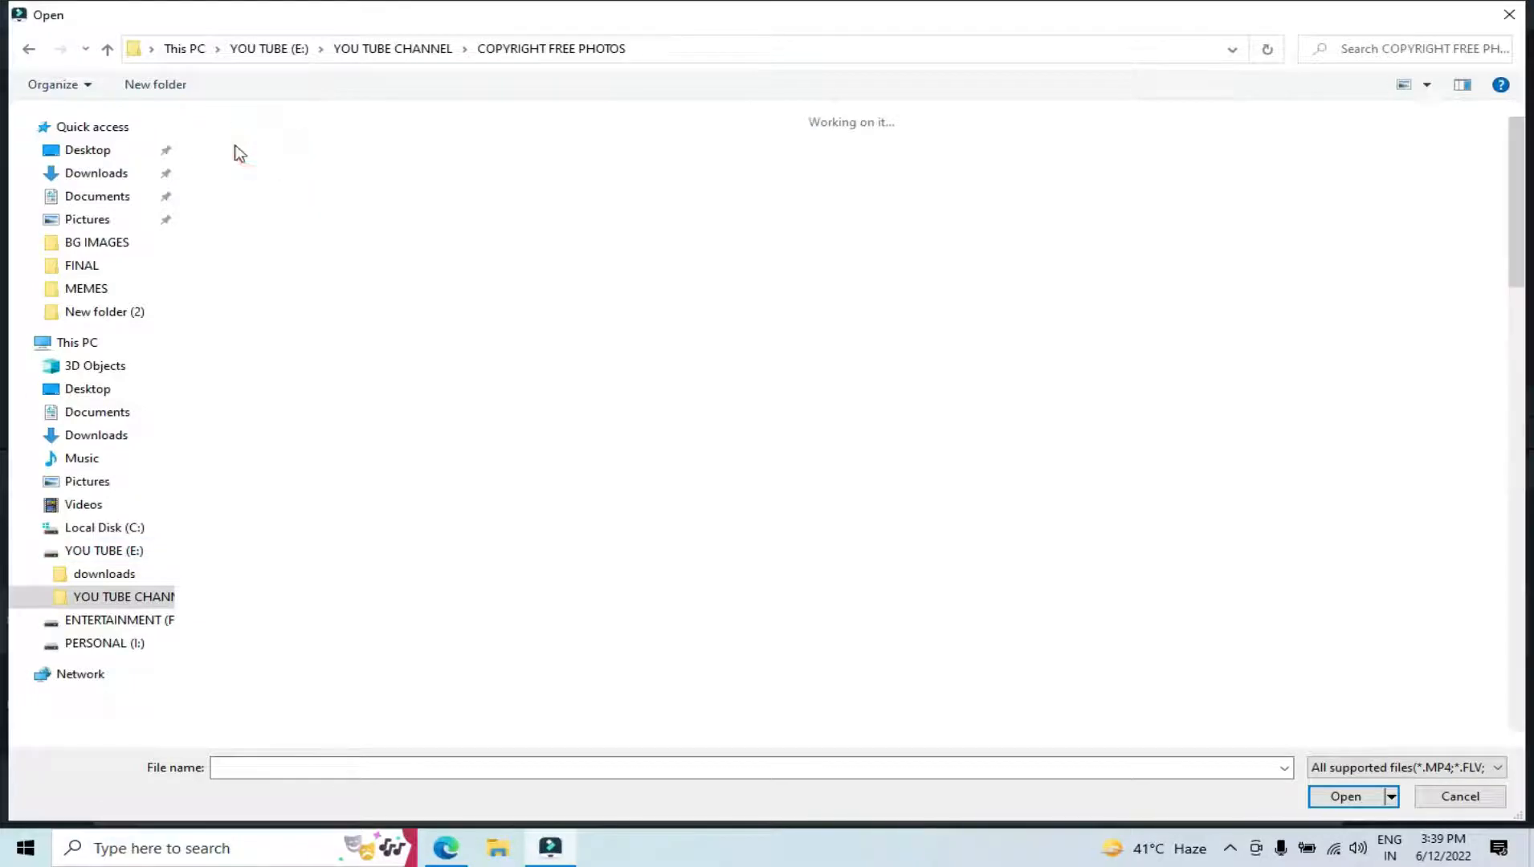
pyautogui.doubleClick(247, 163)
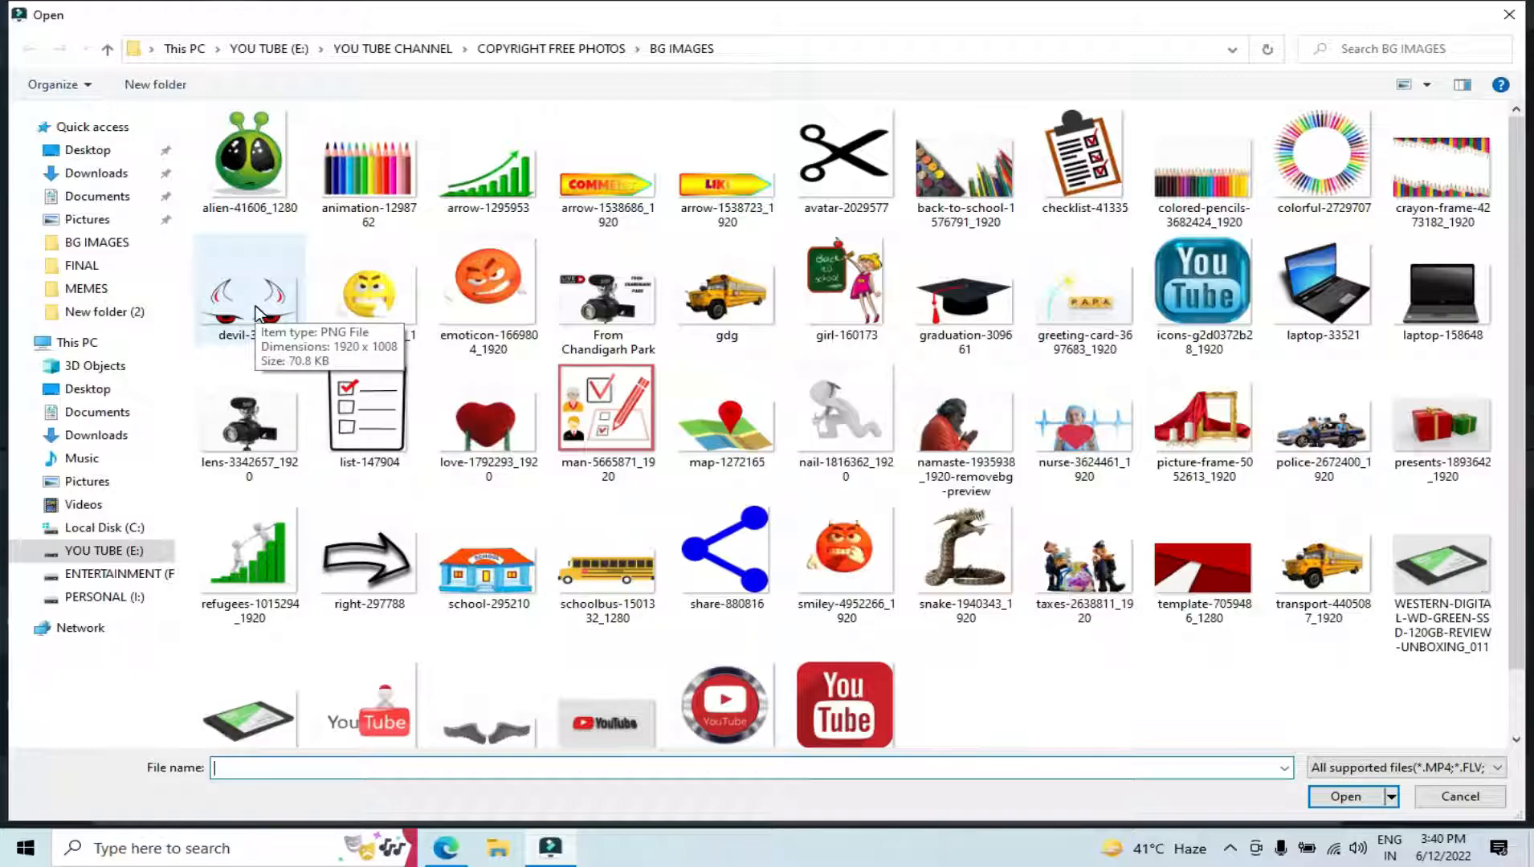
pyautogui.doubleClick(256, 312)
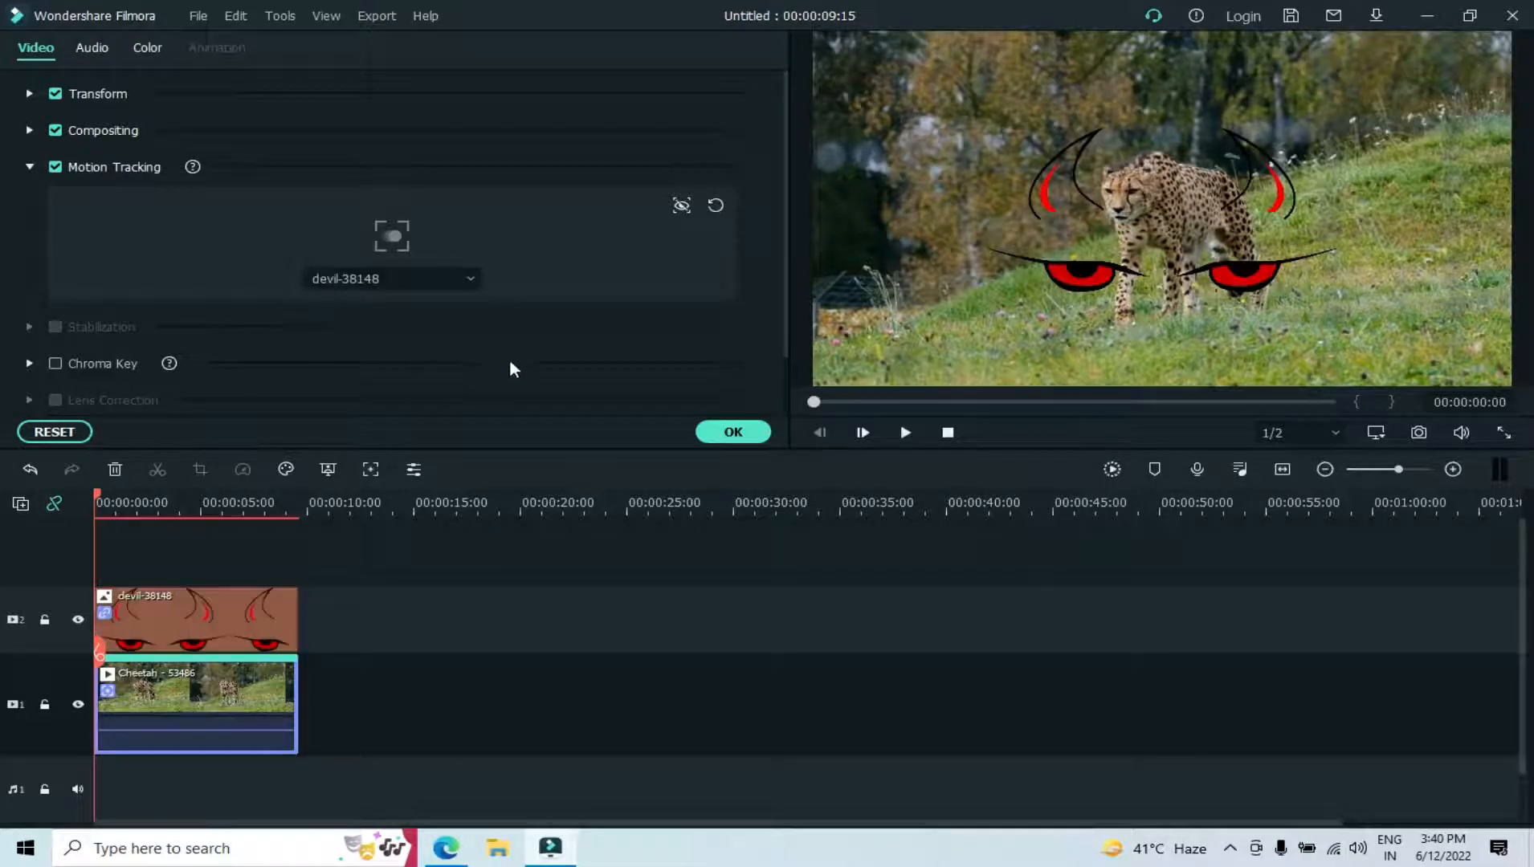
# Shrink the devil horns and eyes overlay, align it with the cheetah's head and eyes, and accept the clip settings
pyautogui.click(1258, 259)
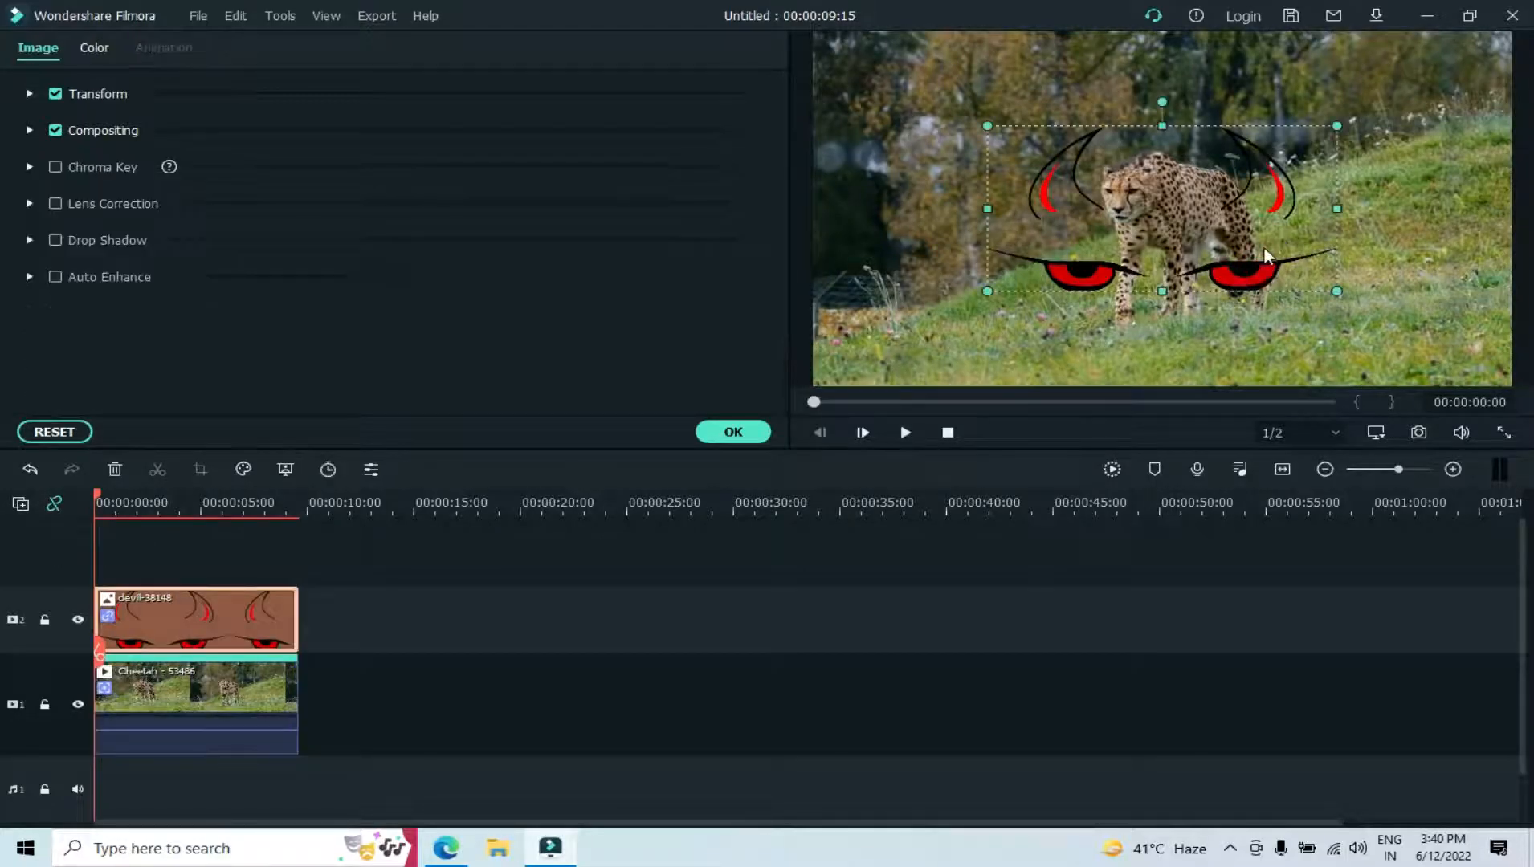
pyautogui.moveTo(1326, 133); pyautogui.dragTo(1132, 190)
pyautogui.click(1302, 239)
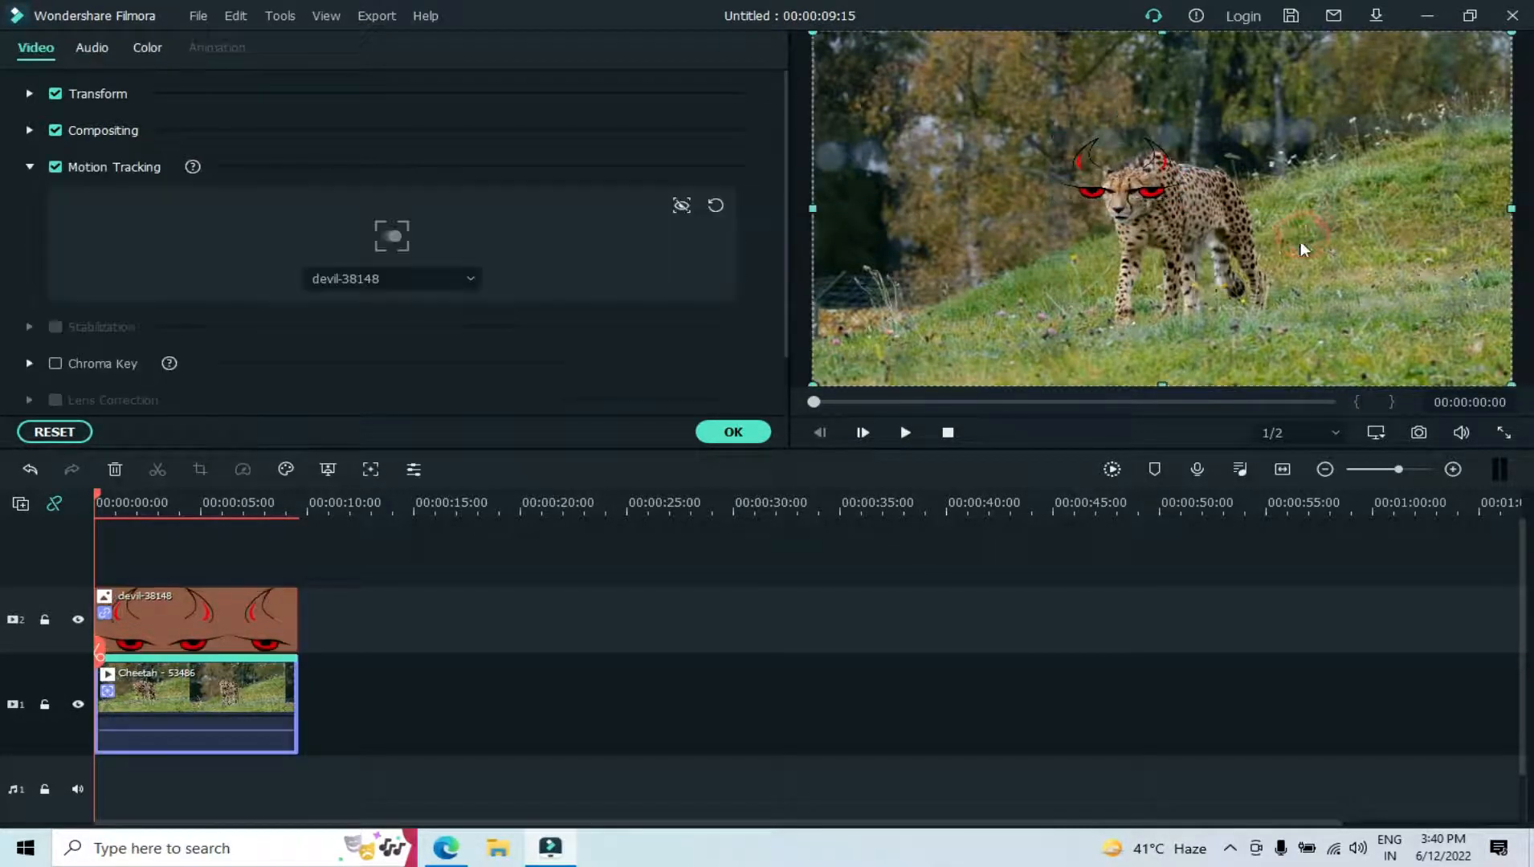
pyautogui.click(1156, 199)
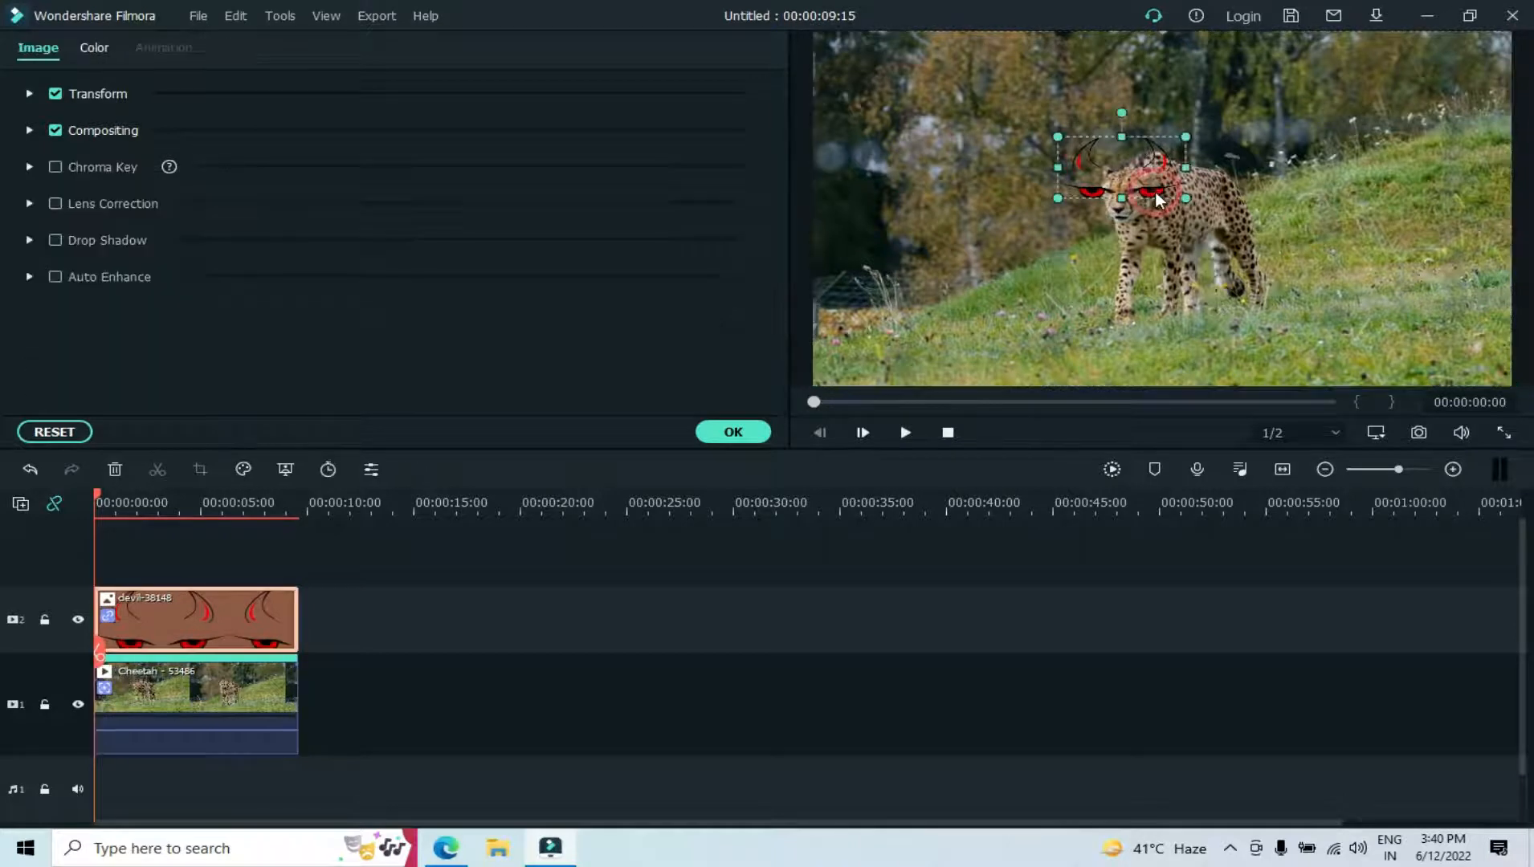
pyautogui.click(1243, 214)
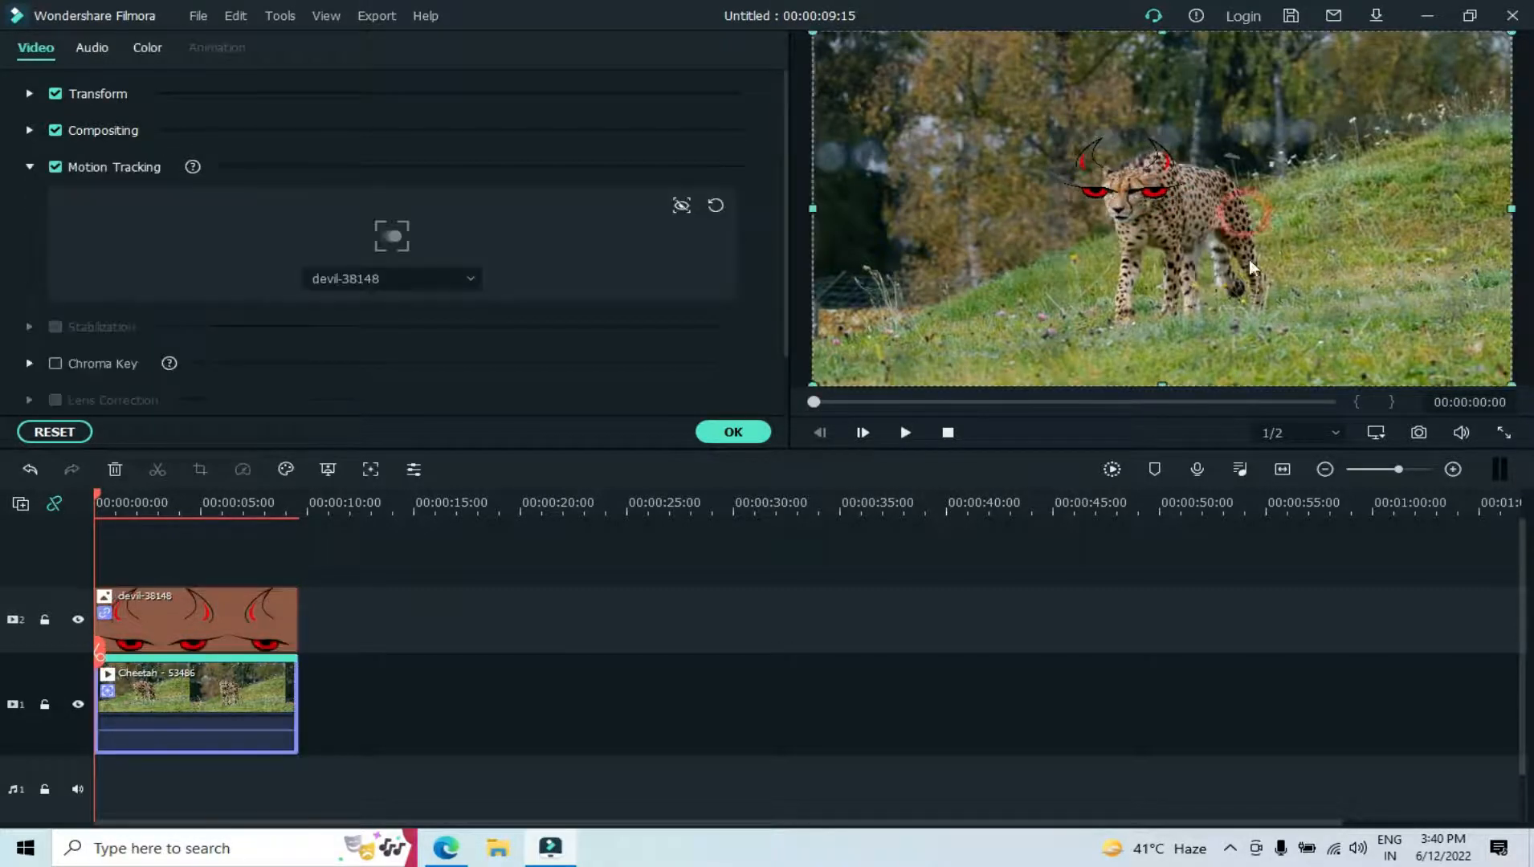
pyautogui.click(732, 432)
# Play the edit to check how the devil horns and eyes follow the cheetah's head
pyautogui.click(905, 432)
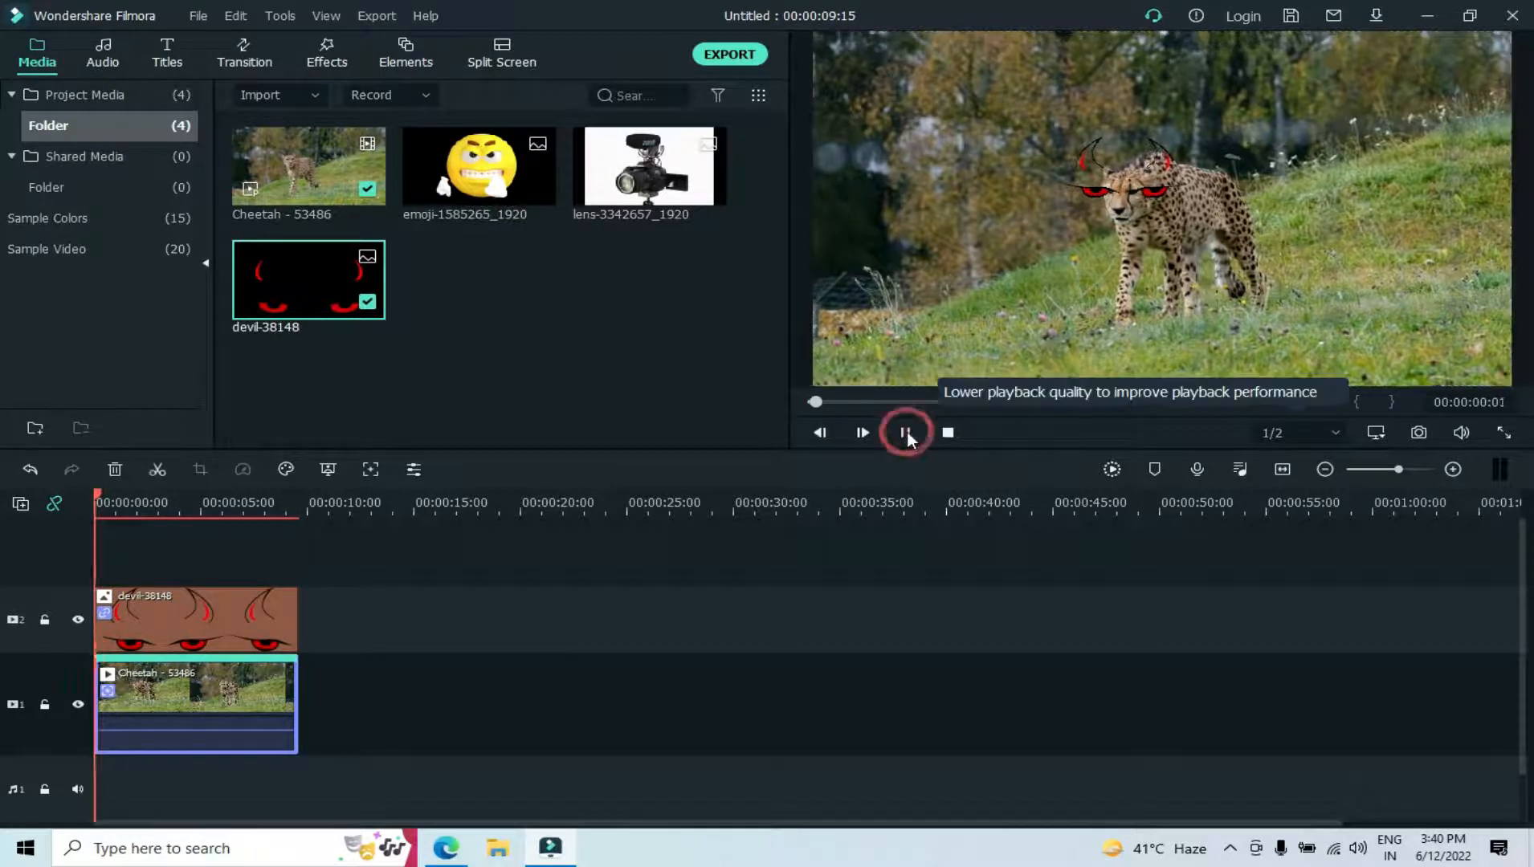